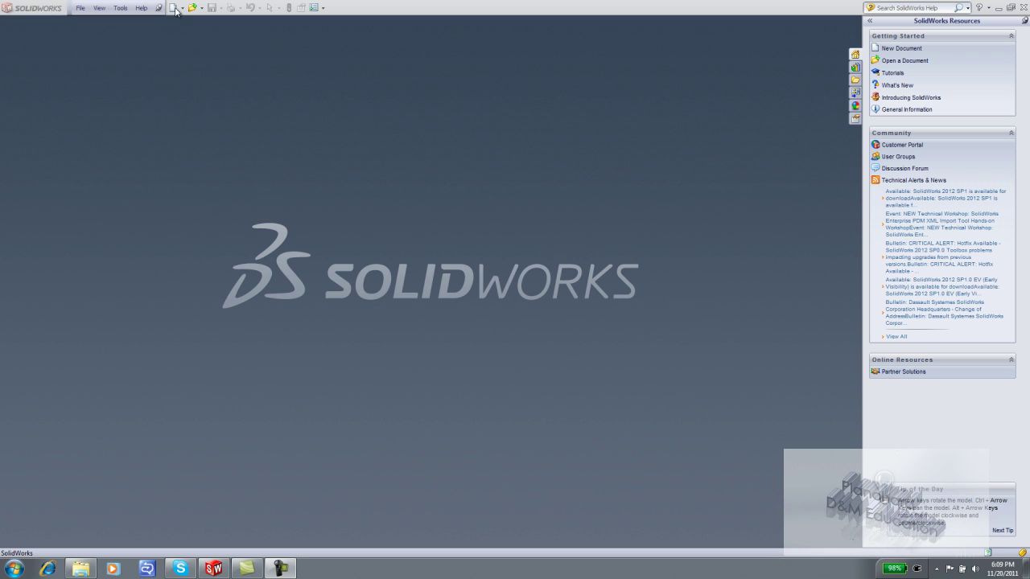
Create a new part document, Part3, from the PART-MM-A custom template
left_click(173, 8)
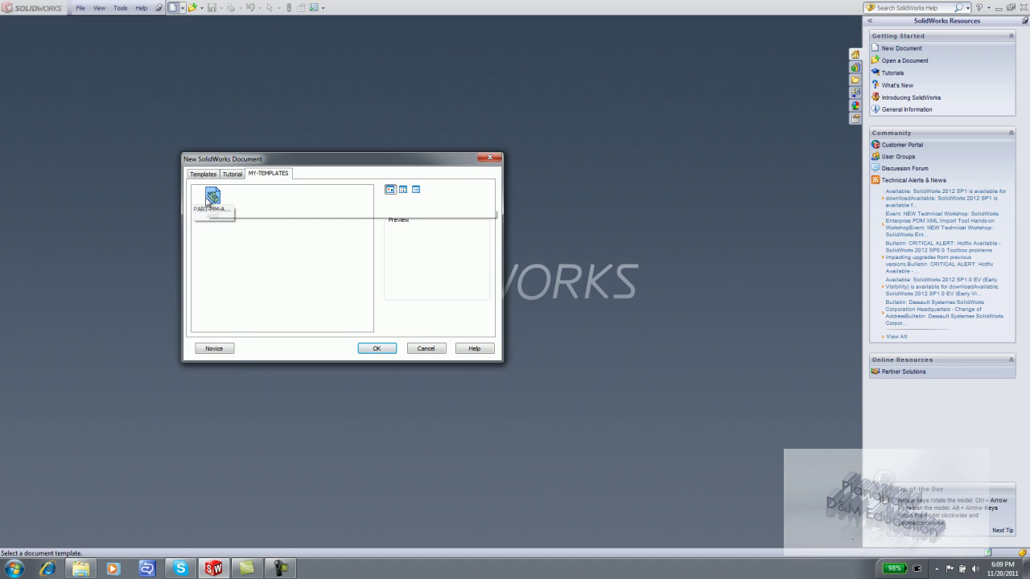
double_click(211, 199)
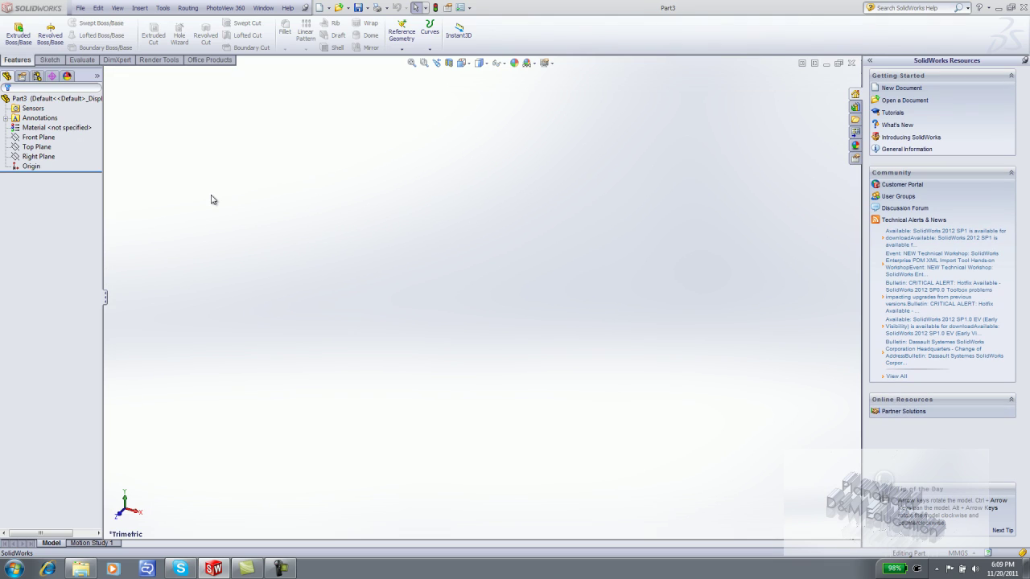
Save the part as PLATE in ENGDESIGN-W-SOLIDWORKS > PROJECTS with description 'PLATE 56MM X 22MM'
left_click(358, 7)
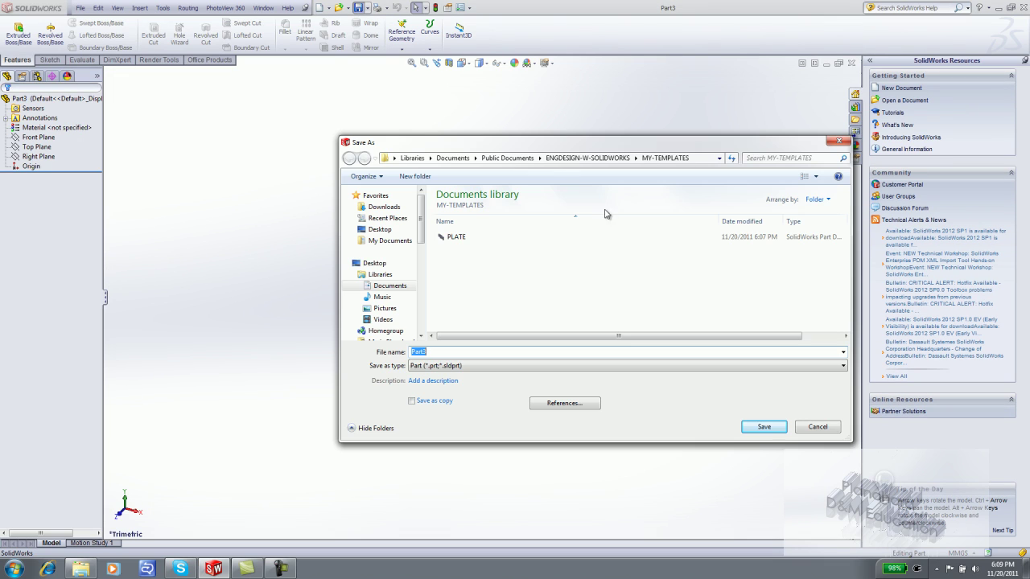
left_click(595, 158)
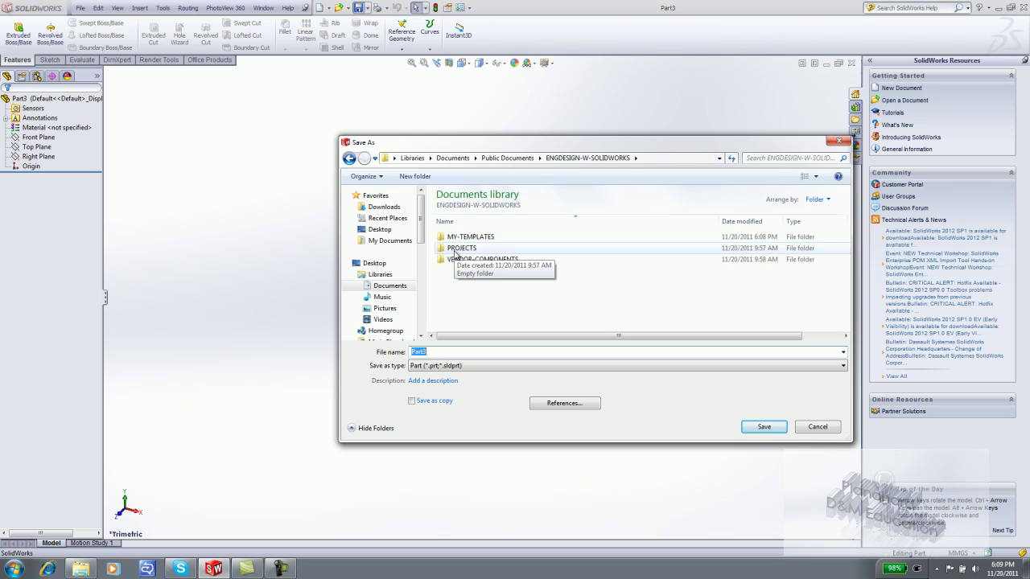
left_click(455, 251)
double_click(455, 251)
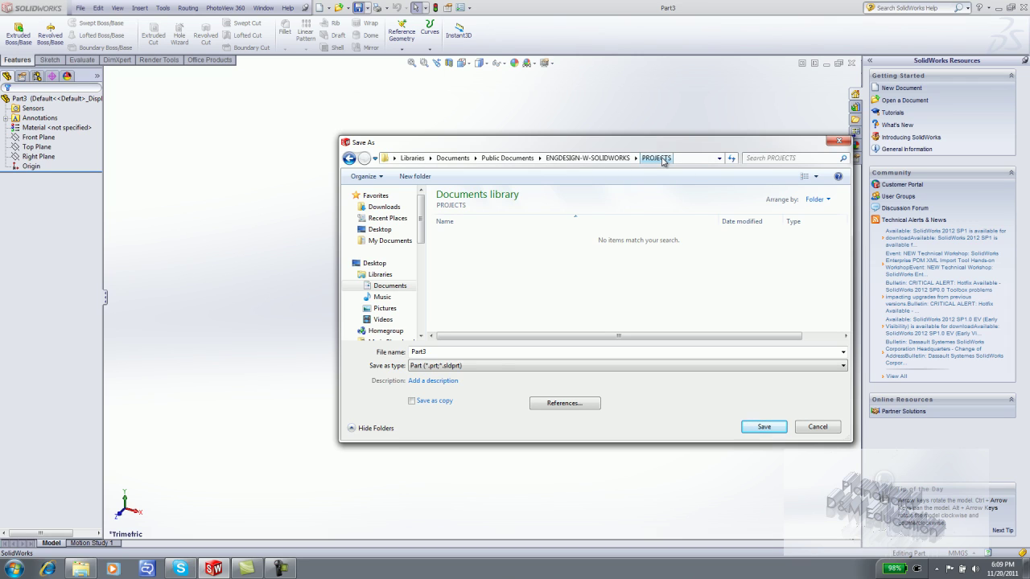
double_click(418, 352)
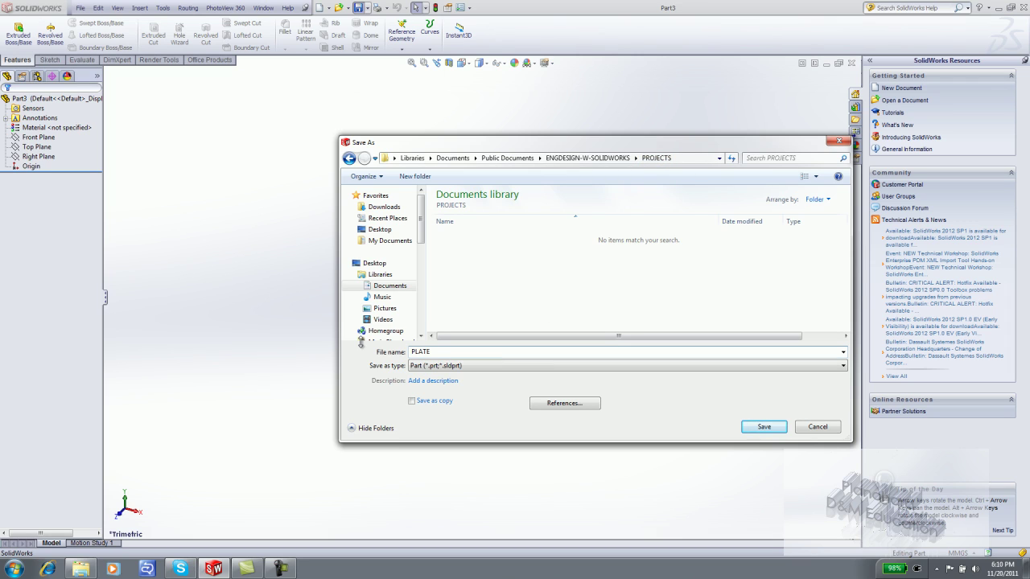
left_click(439, 382)
type("PLATE 56MM X 22MM")
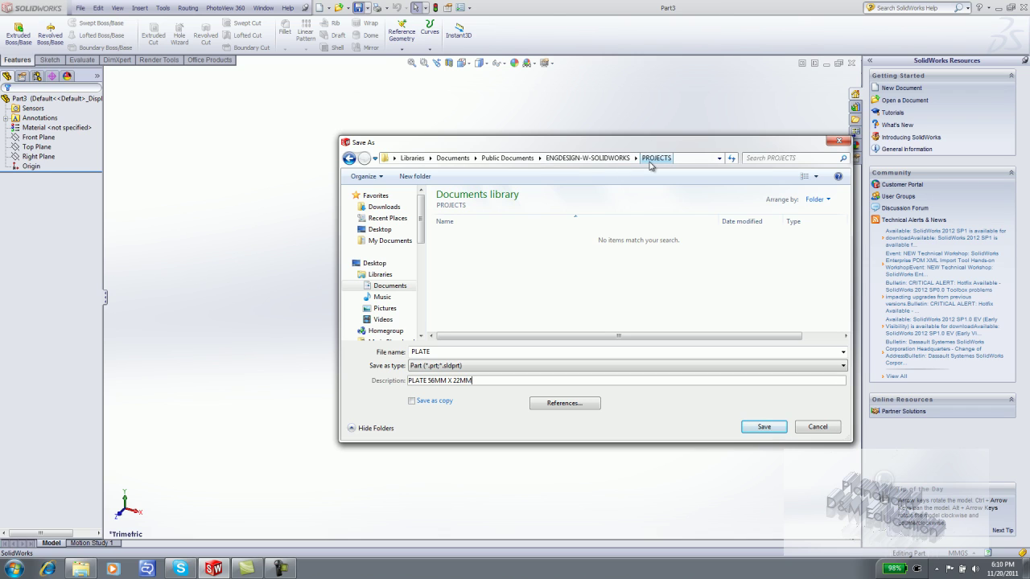
left_click(764, 427)
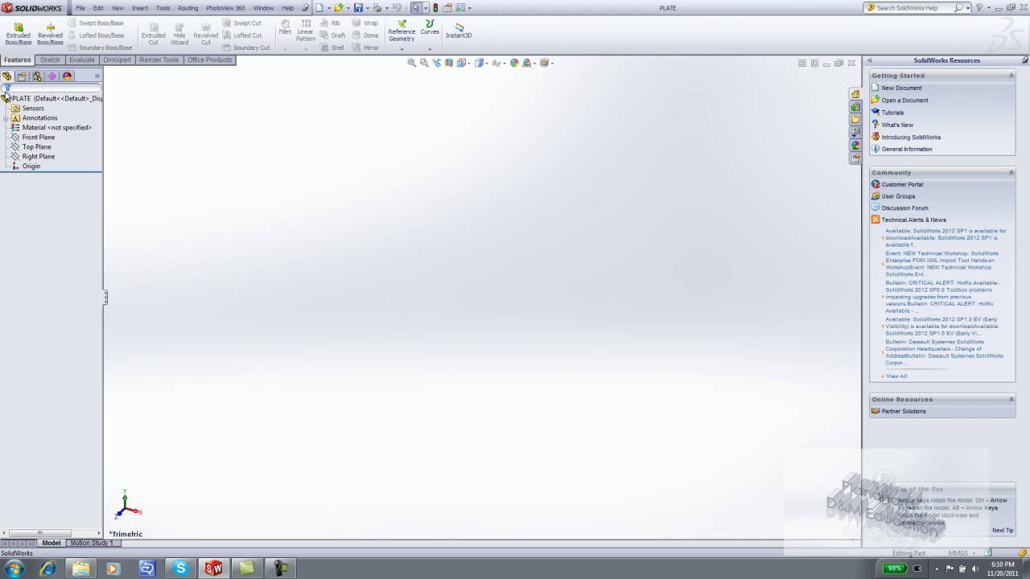
Open a new sketch, Sketch1, on the Front Plane of the PLATE part
left_click(39, 101)
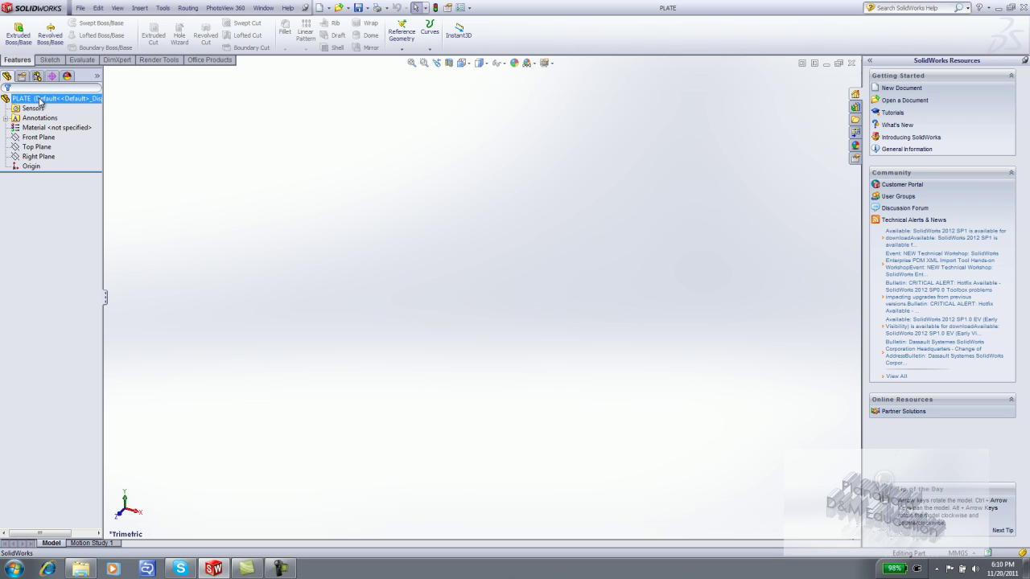
left_click(39, 138)
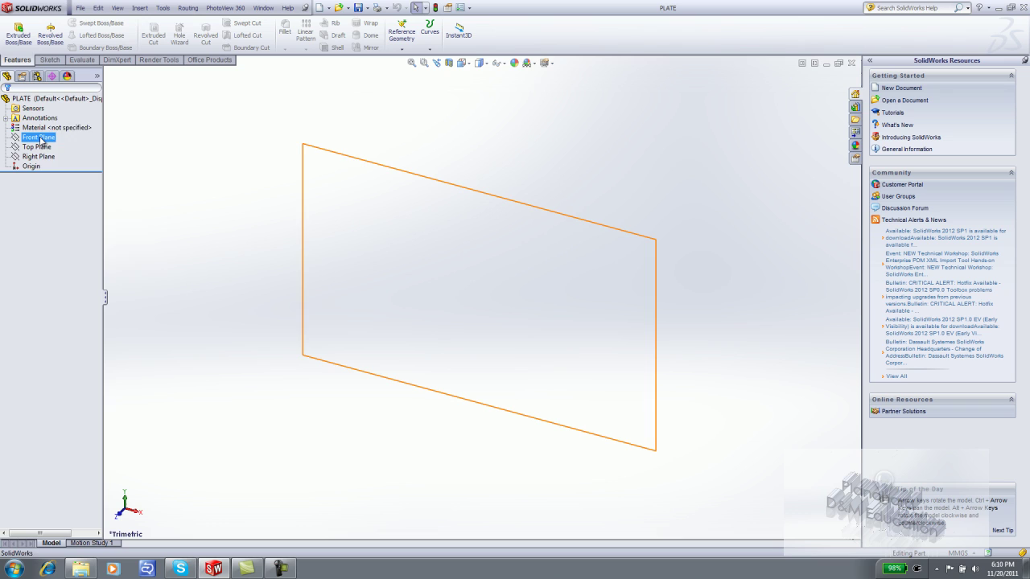
right_click(41, 140)
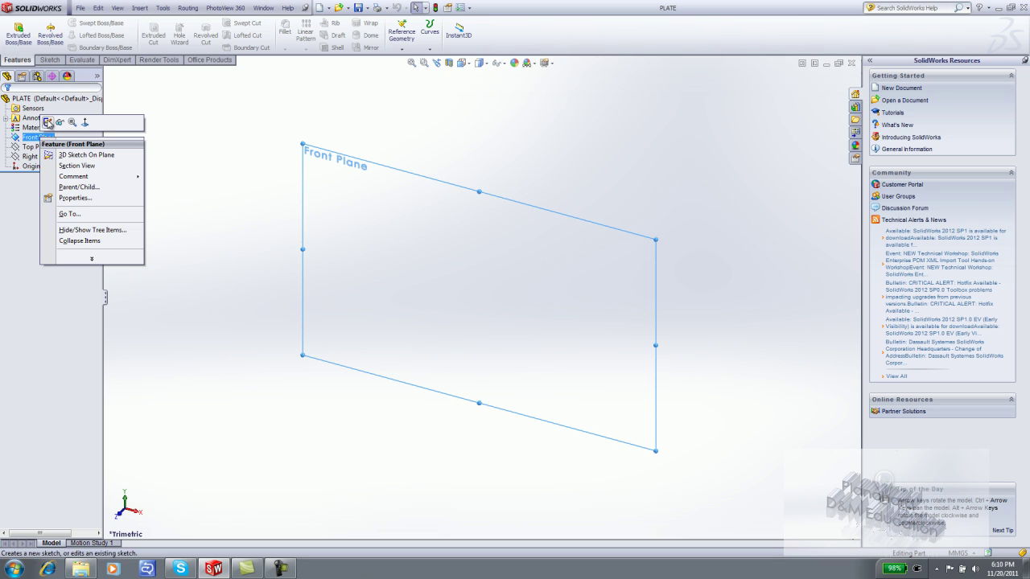
left_click(47, 122)
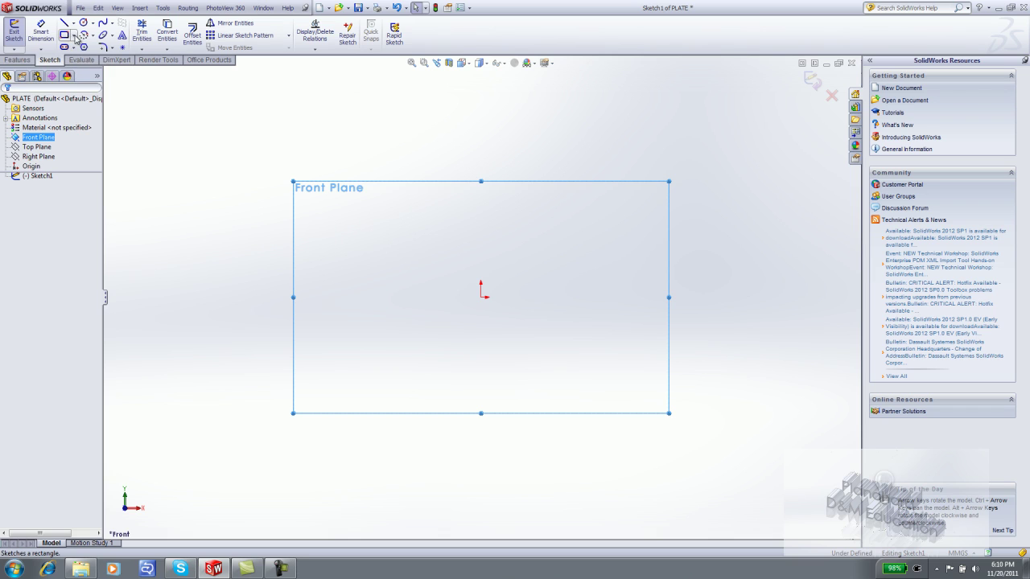
left_click(74, 36)
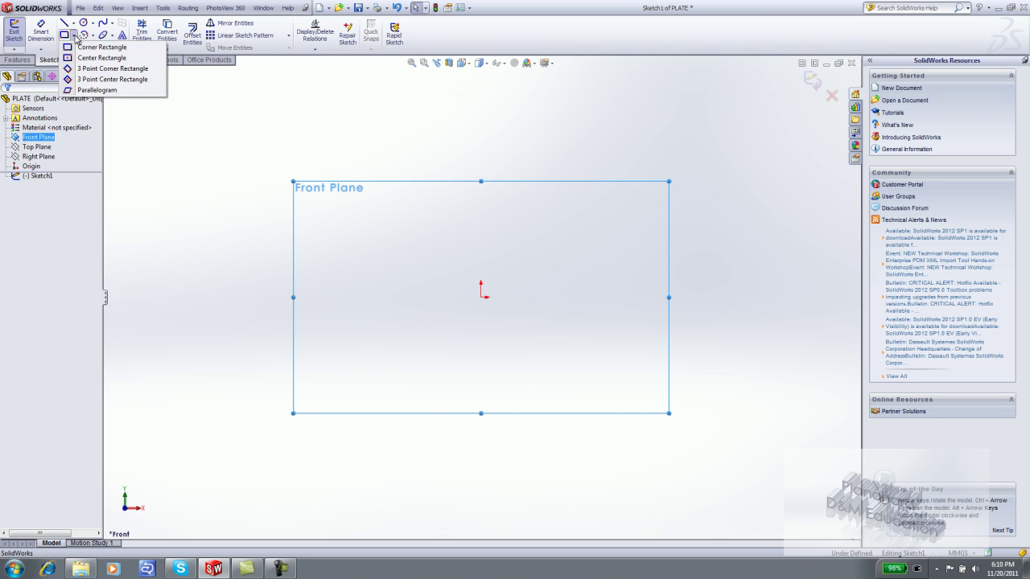
Draw a corner rectangle from the origin, about 92.50 × 50.95, and toggle sketch relation display off and on
left_click(82, 48)
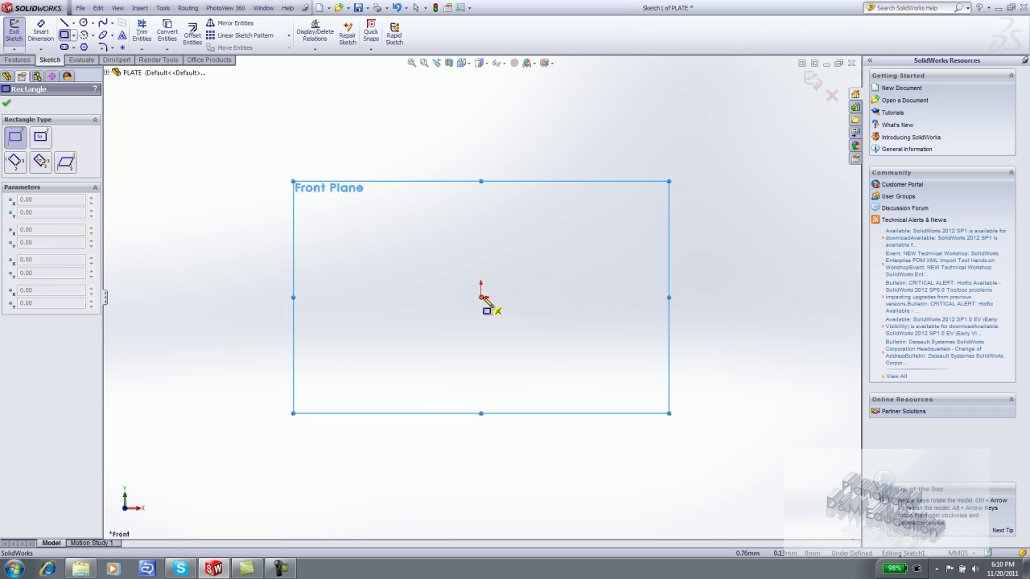
mouse_move(481, 298)
left_mouse_down()
mouse_move(644, 186)
mouse_move(676, 189)
left_mouse_up()
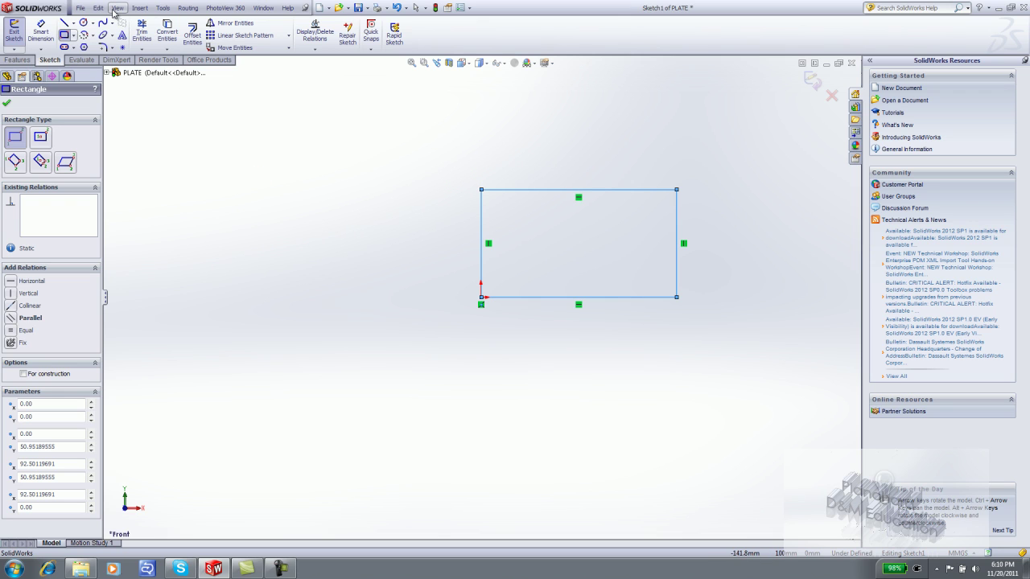
left_click(116, 8)
left_click(130, 296)
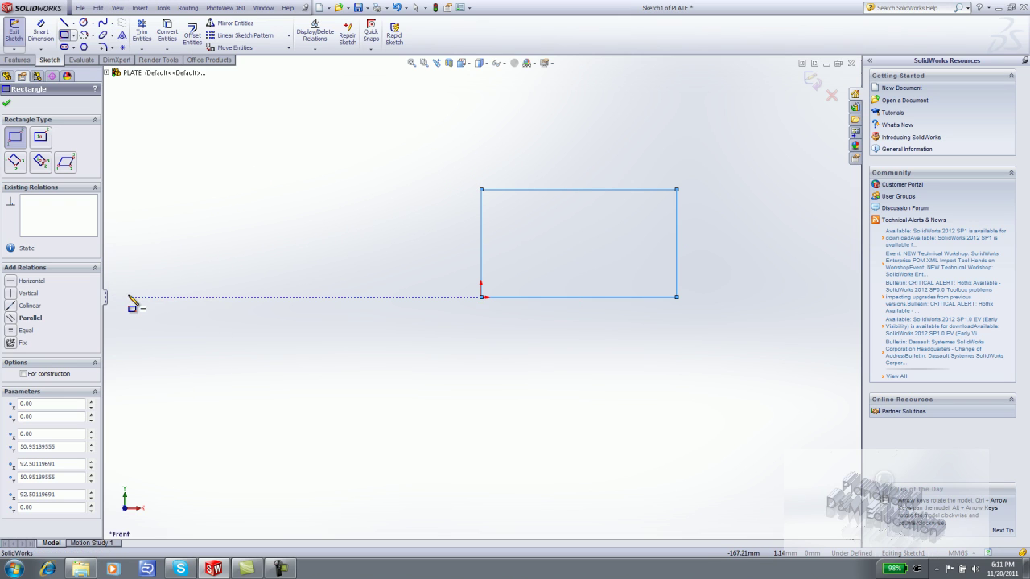
left_click(116, 8)
left_click(137, 296)
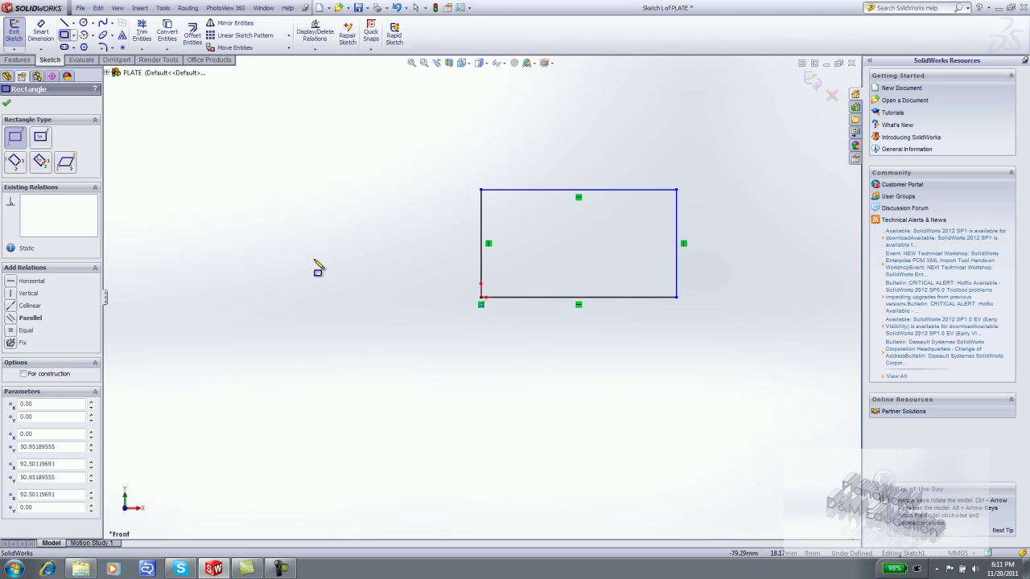
Exit the rectangle tool and drag the rectangle's right side outward to widen it
right_click(749, 151)
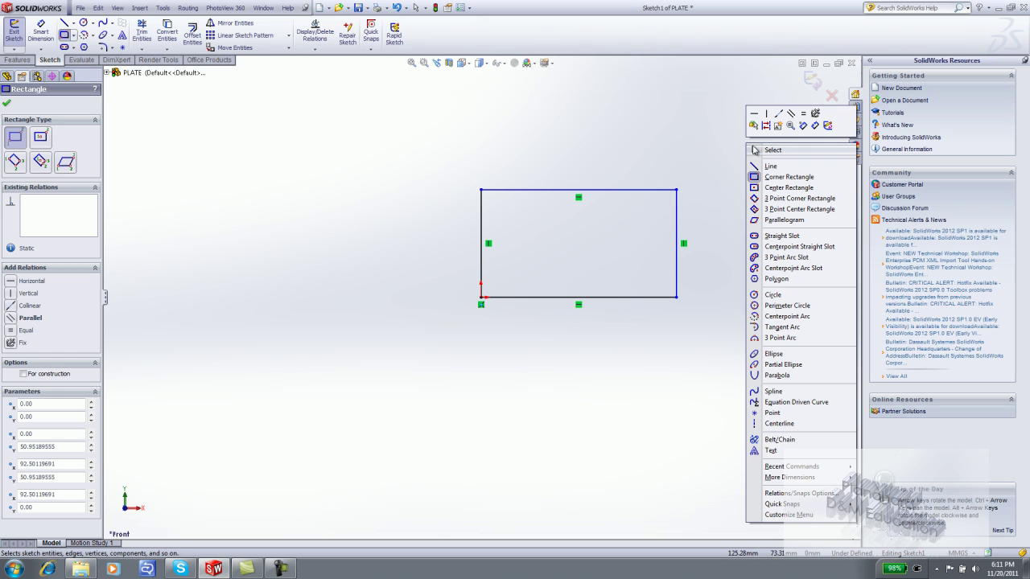
left_click(773, 151)
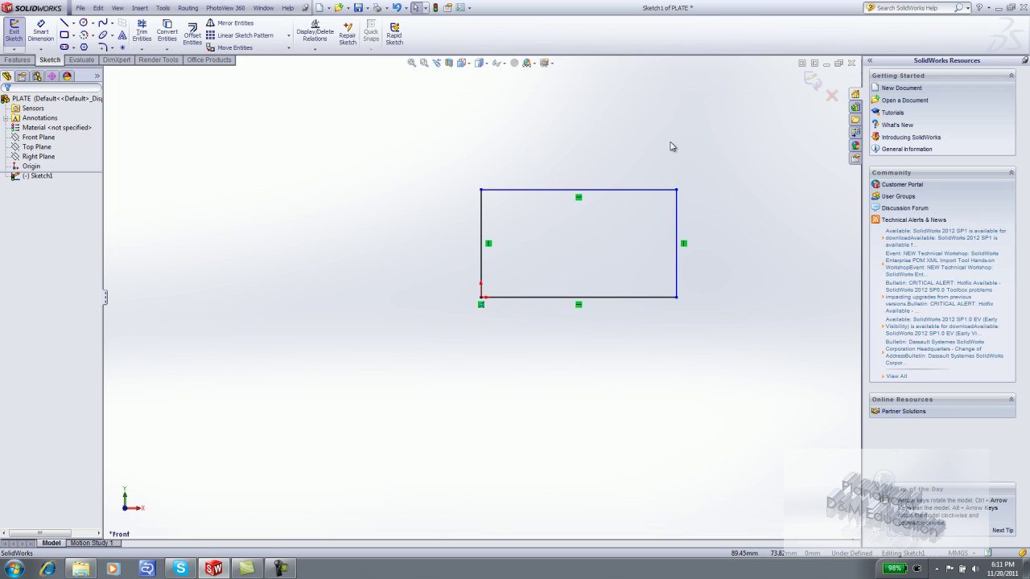
mouse_move(626, 190)
left_mouse_down()
mouse_move(628, 276)
mouse_move(626, 140)
mouse_move(626, 238)
mouse_move(619, 147)
mouse_move(620, 190)
left_mouse_up()
left_click(672, 256)
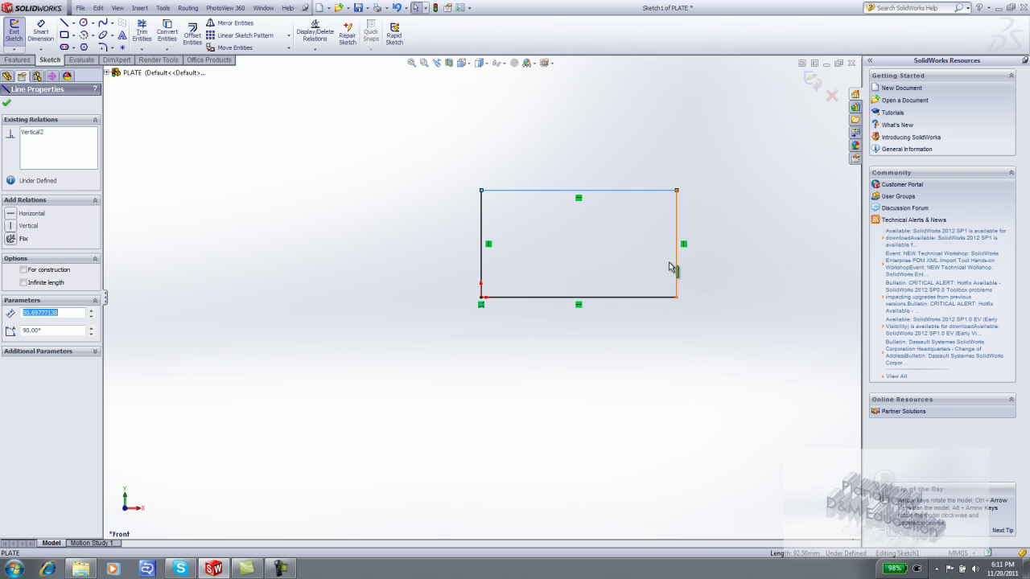
left_click_drag(672, 268, 711, 265)
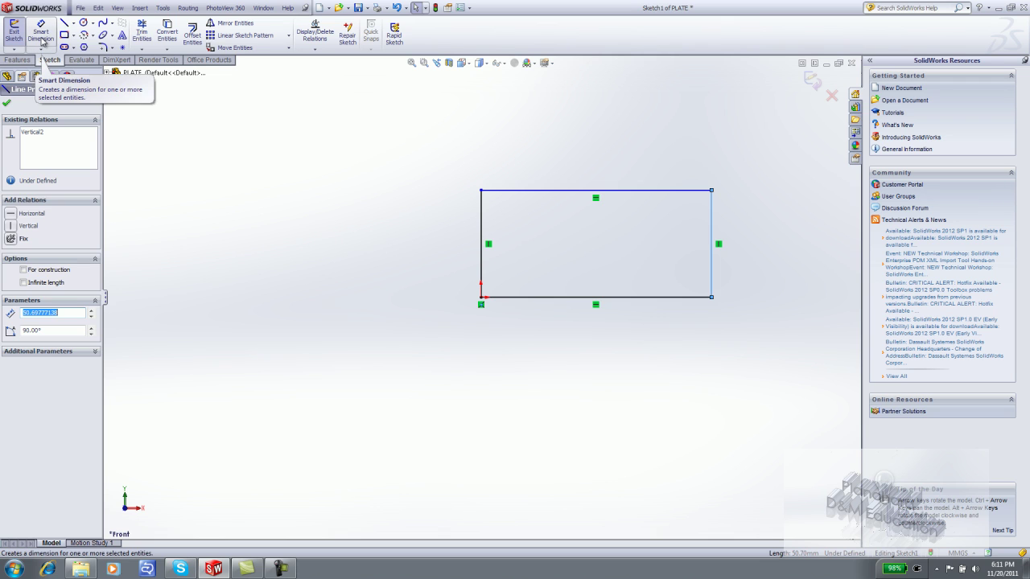
Dimension the rectangle's bottom line to 56 and its right edge to 22
left_click(41, 36)
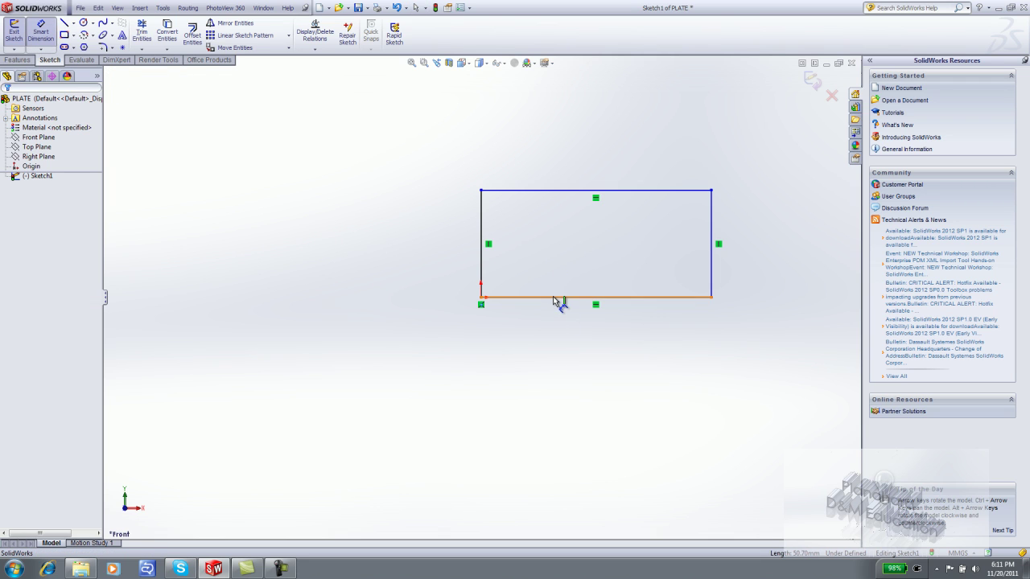
left_click(556, 299)
left_click(586, 373)
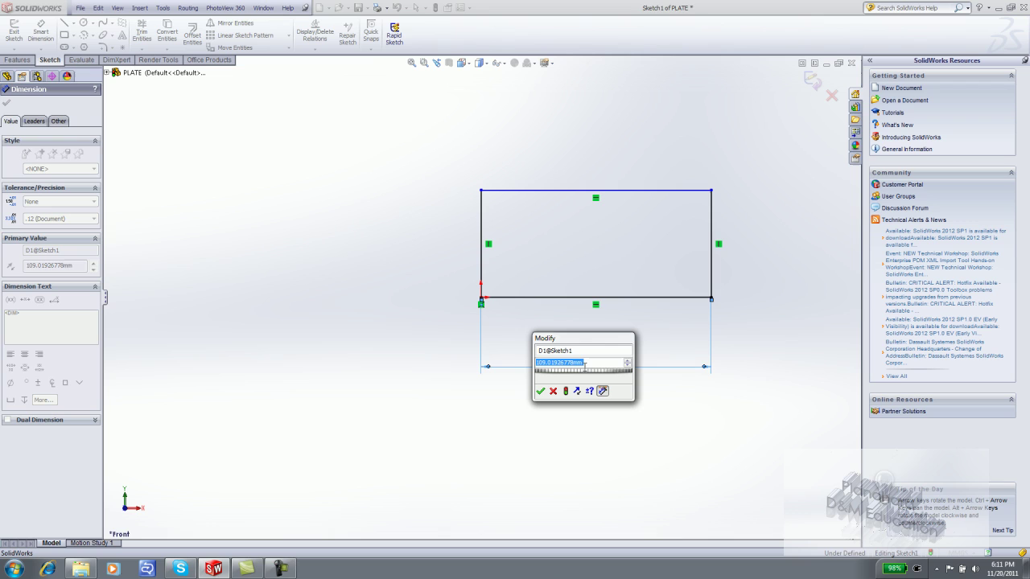
type("56")
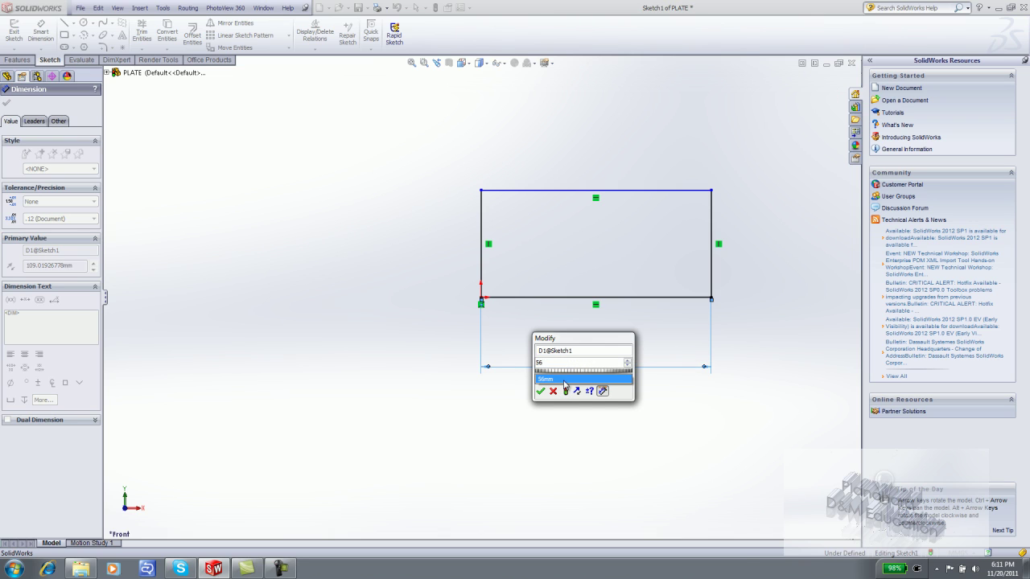
key("Return")
left_click(602, 241)
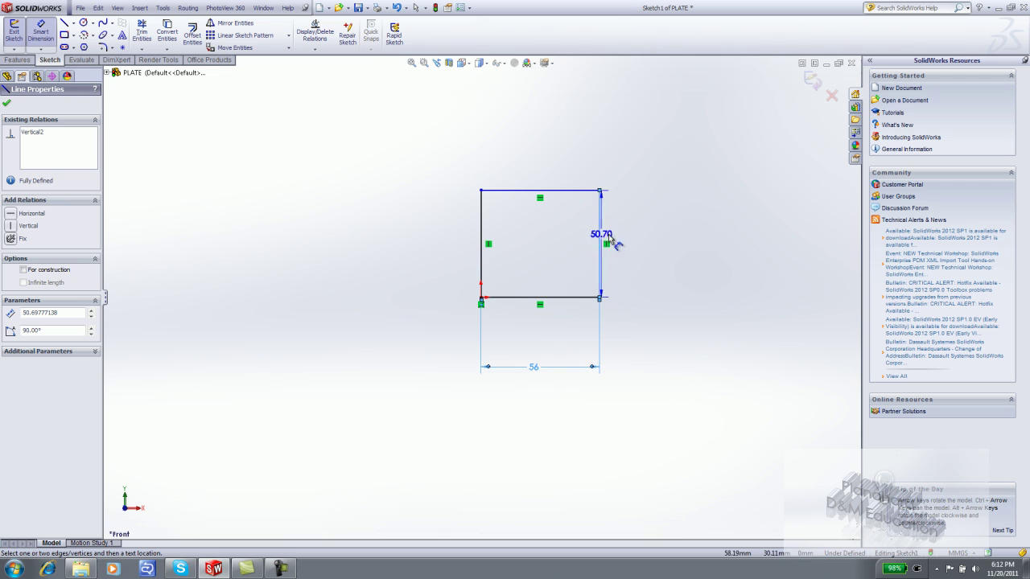
left_click(685, 247)
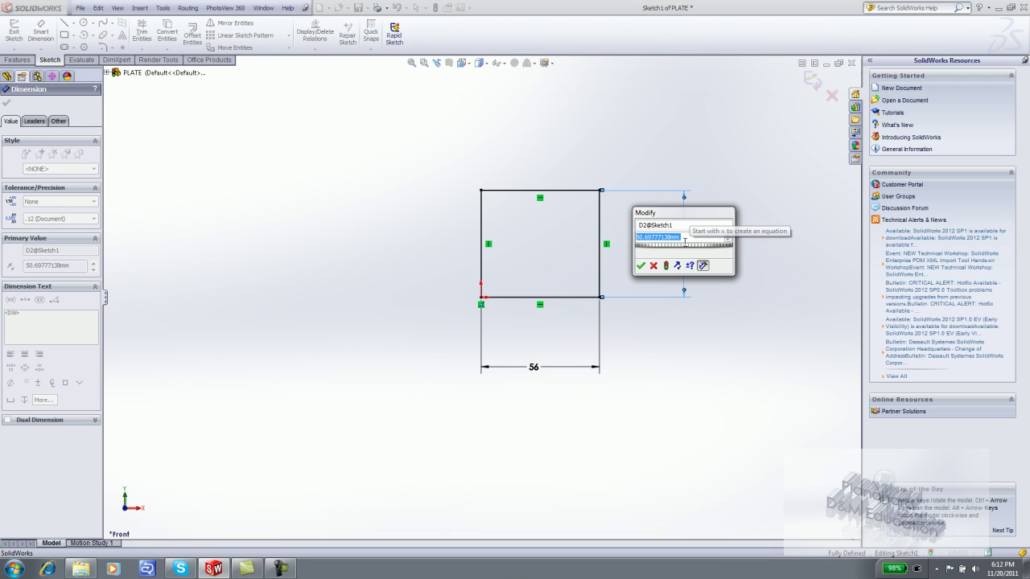
type("22")
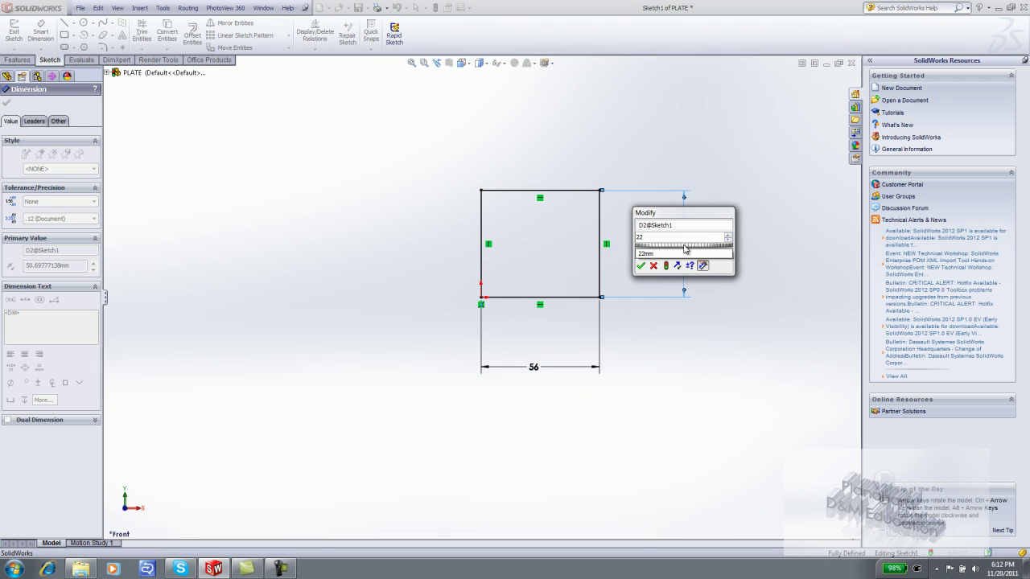
left_click(640, 265)
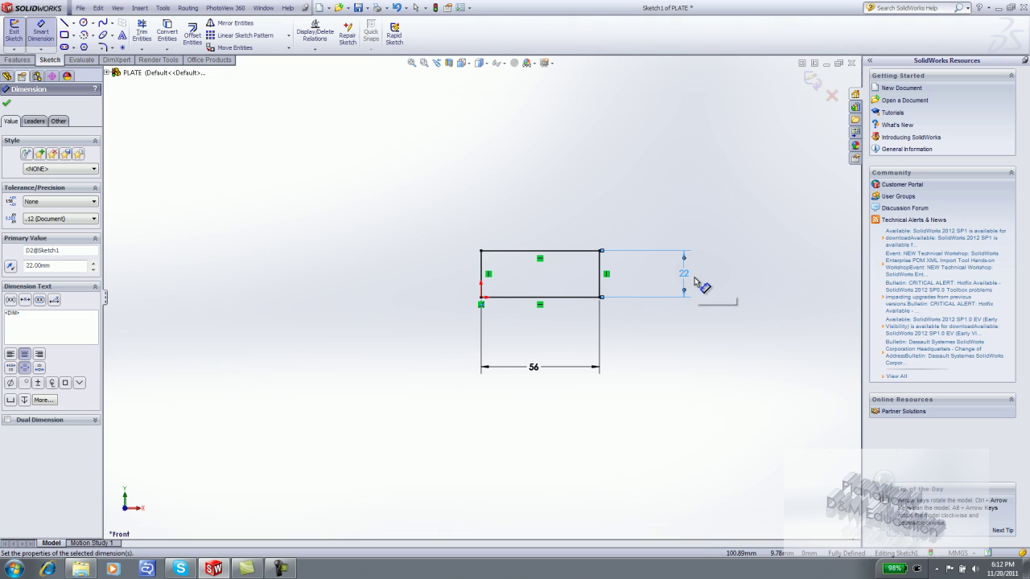
double_click(684, 275)
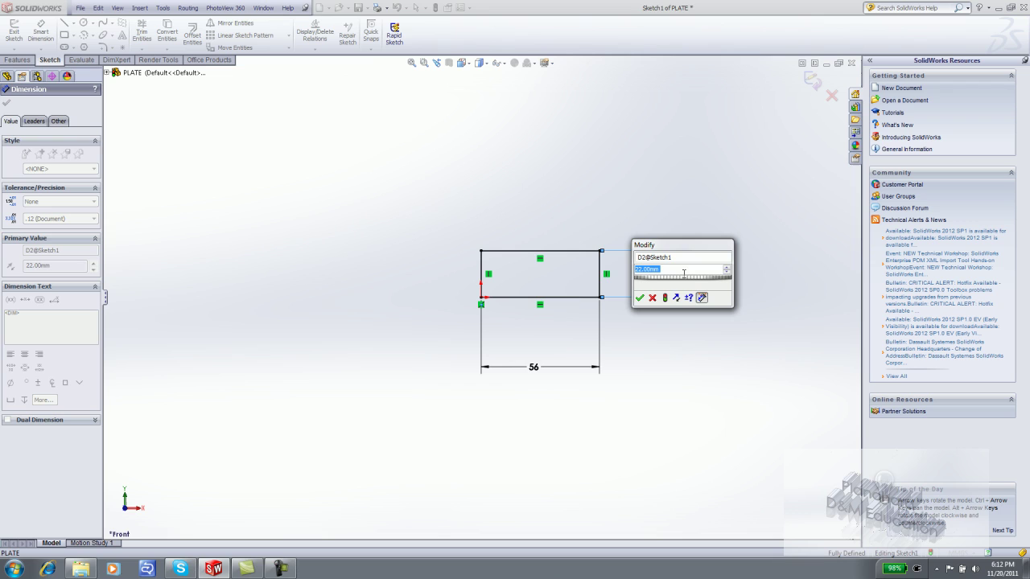
left_click_drag(662, 279, 728, 275)
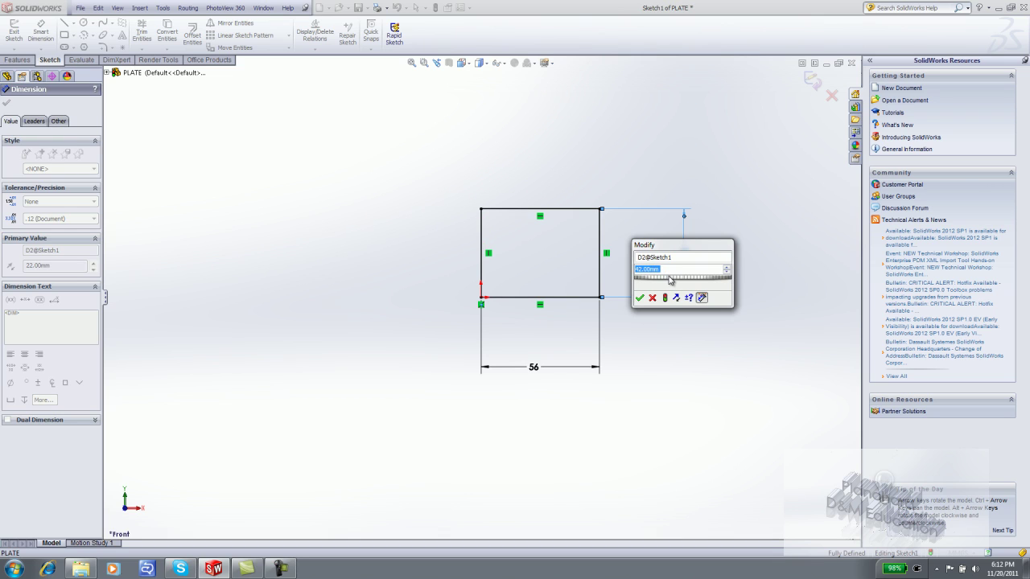
type("22")
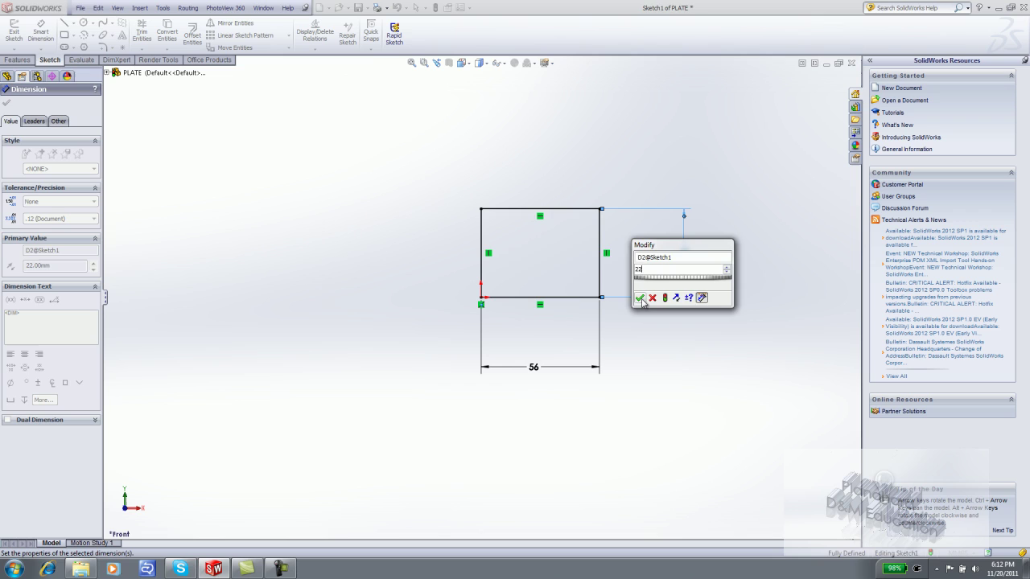
left_click(639, 298)
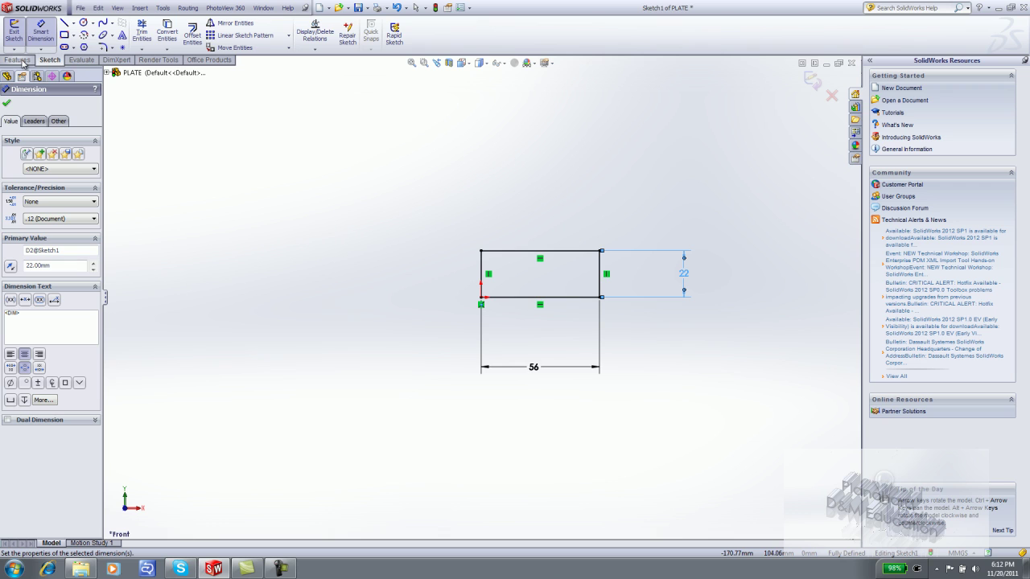
Extrude the rectangle in the reversed direction to a depth of 10 mm
left_click(18, 60)
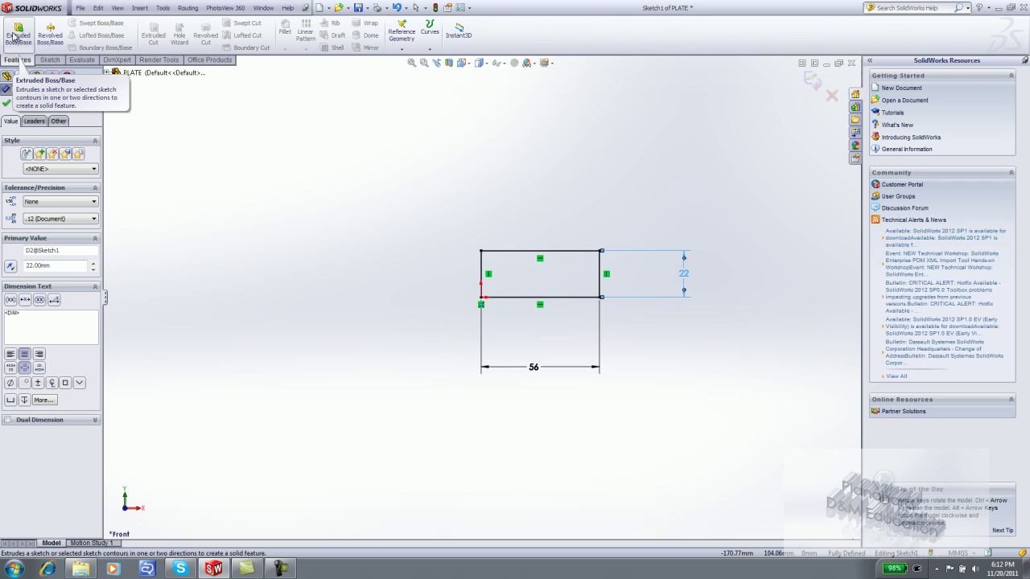
left_click(18, 34)
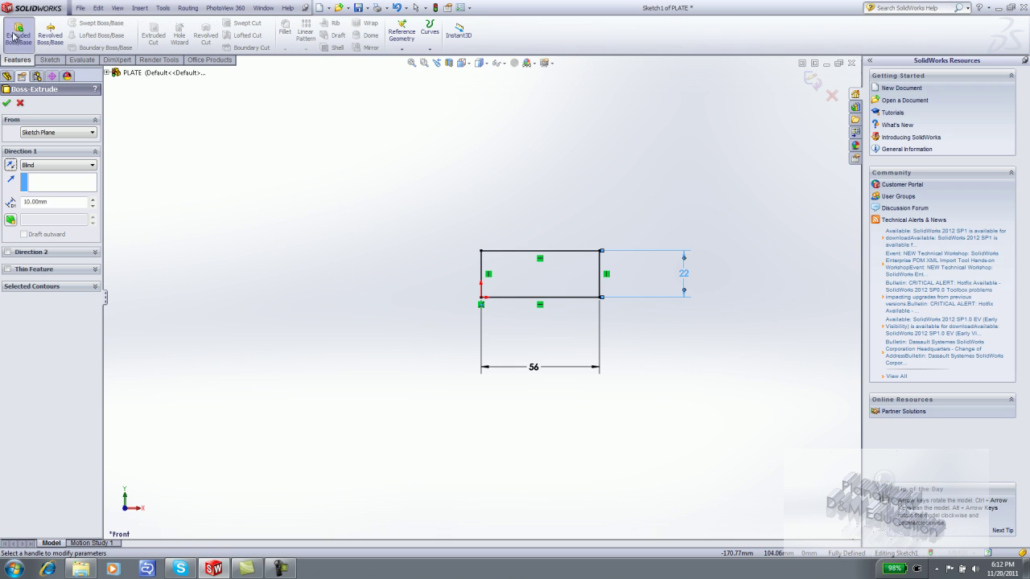
left_click(10, 166)
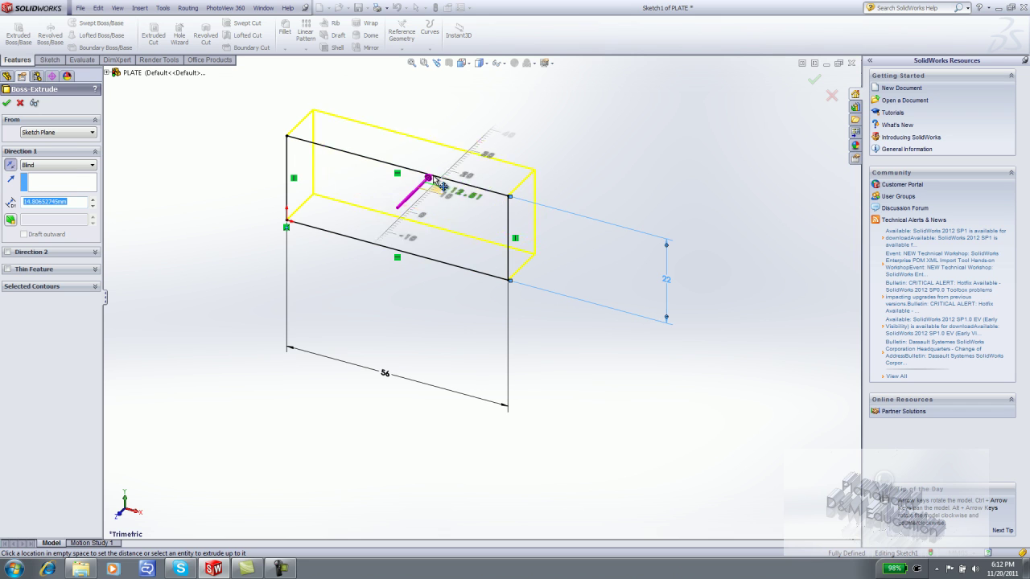
left_click(446, 128)
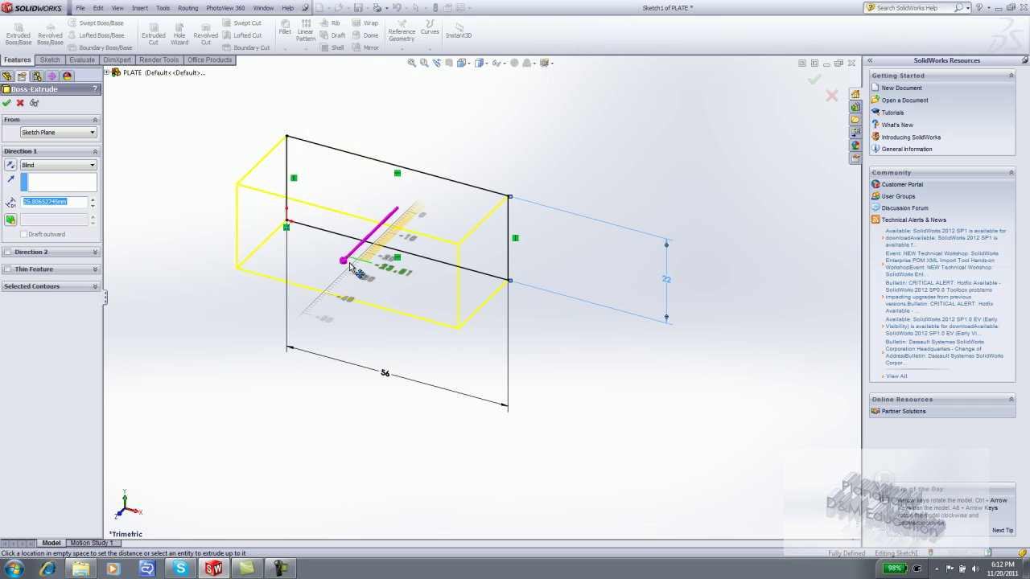
left_click(507, 172)
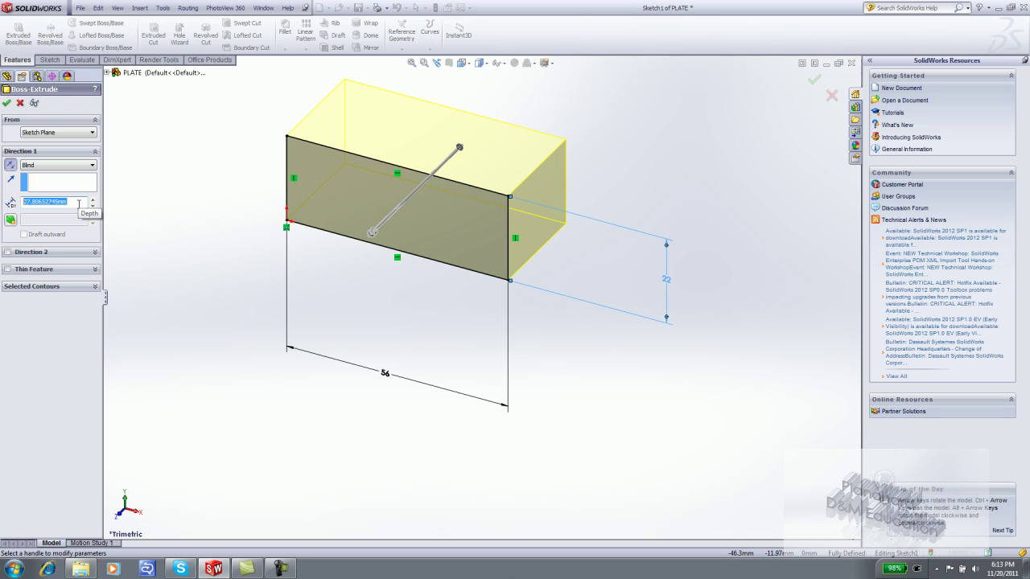
type("10")
key("Return")
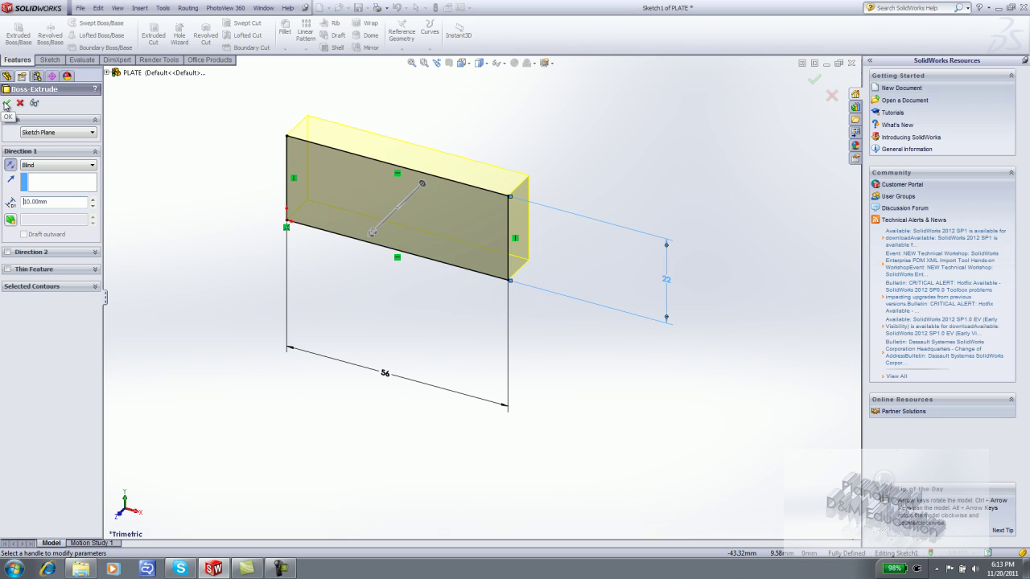
left_click(6, 105)
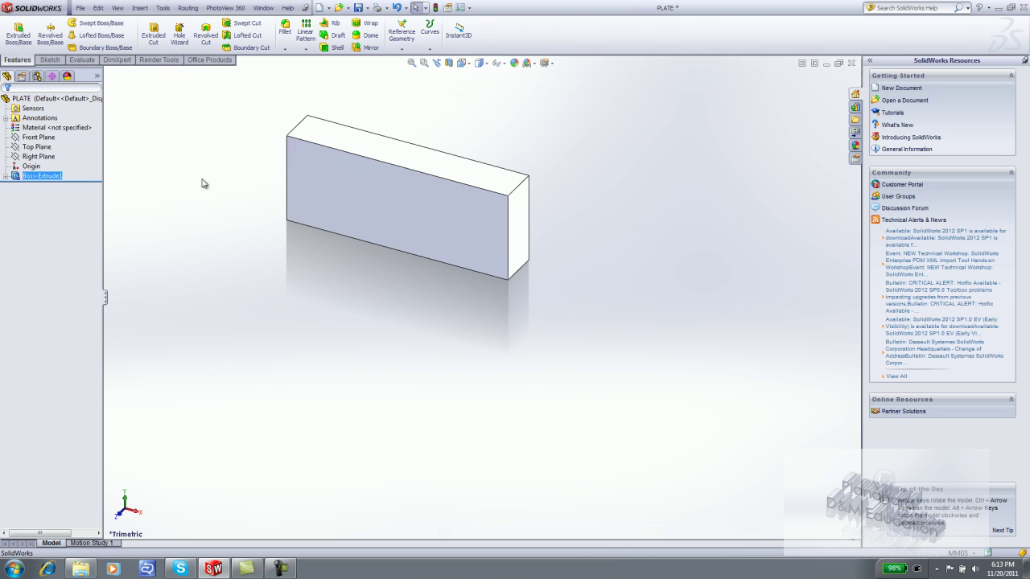
Zoom to fit and turn the plate to the isometric view
key("f")
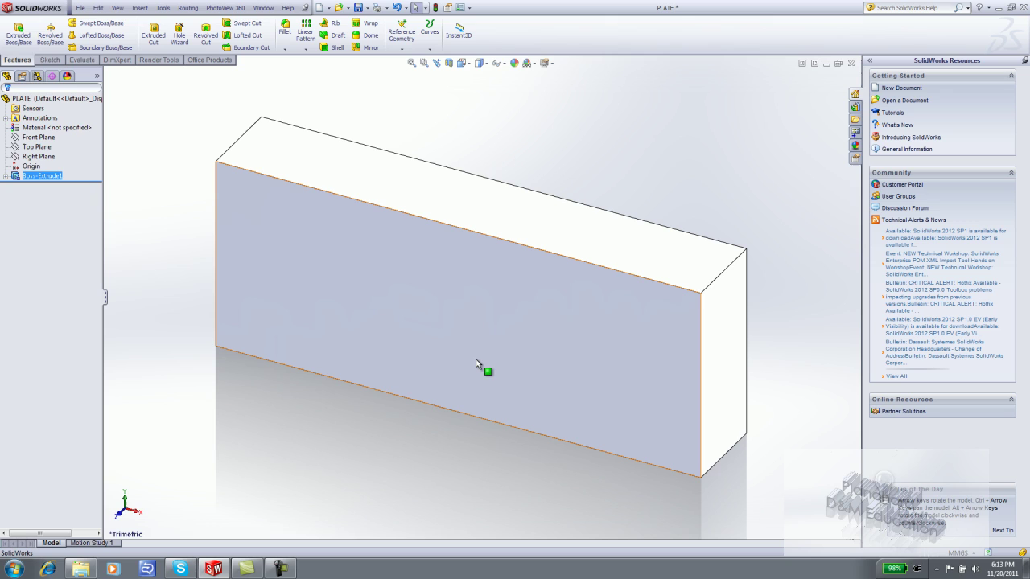
left_click(471, 63)
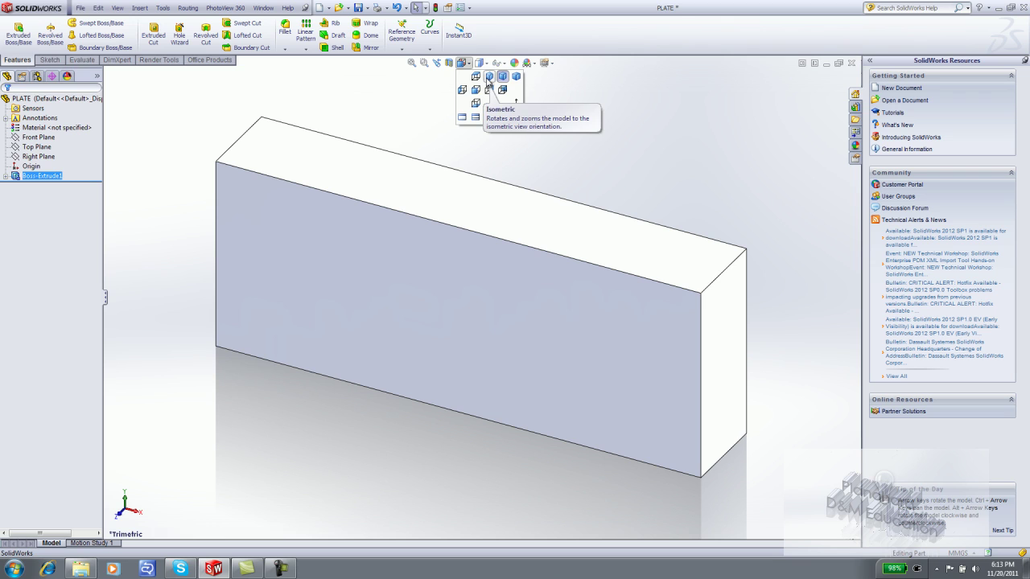
left_click(488, 78)
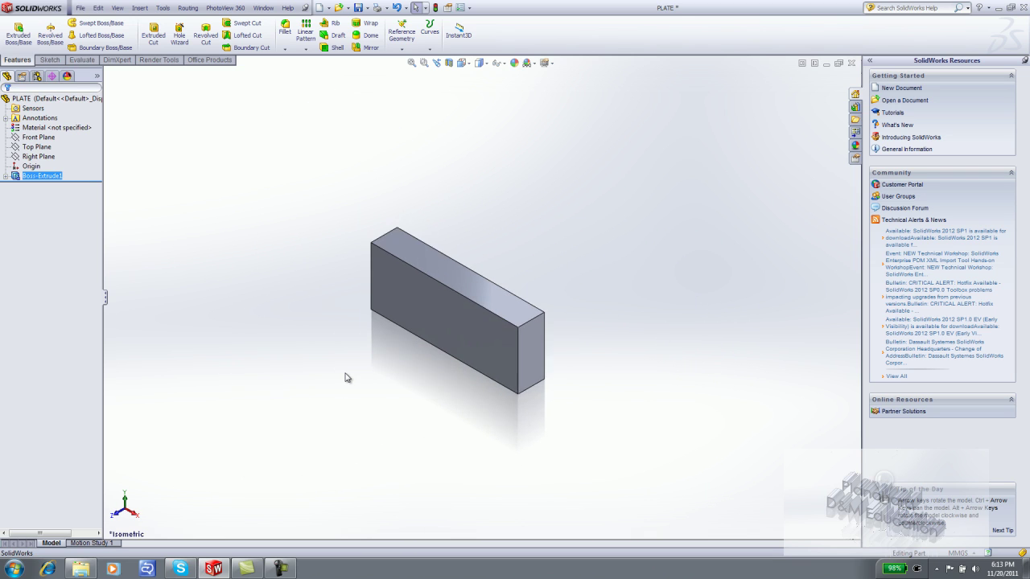
Change the plate thickness to 5 mm and rebuild, then undo back to 10 mm and show dimensions
double_click(510, 276)
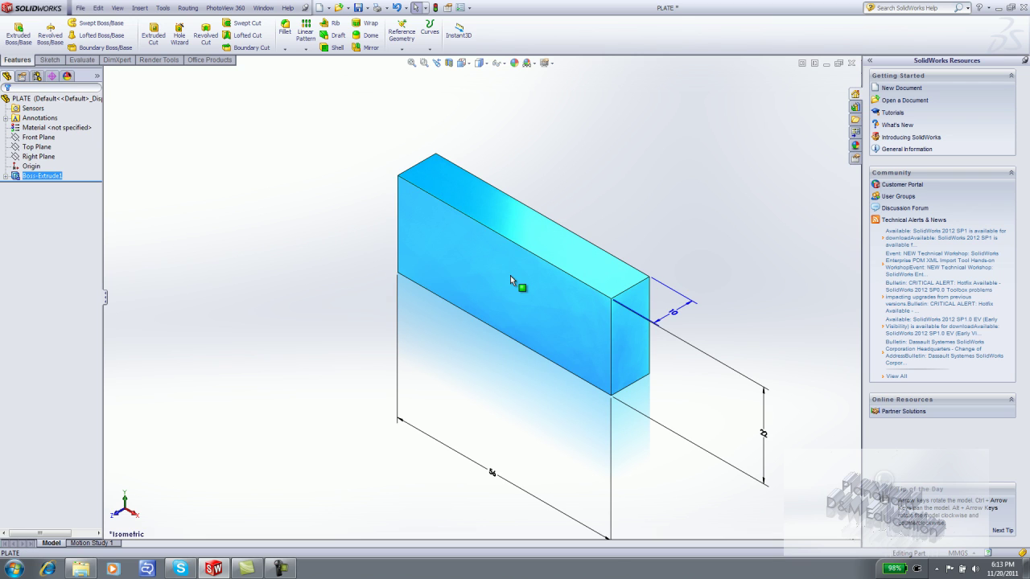
double_click(678, 316)
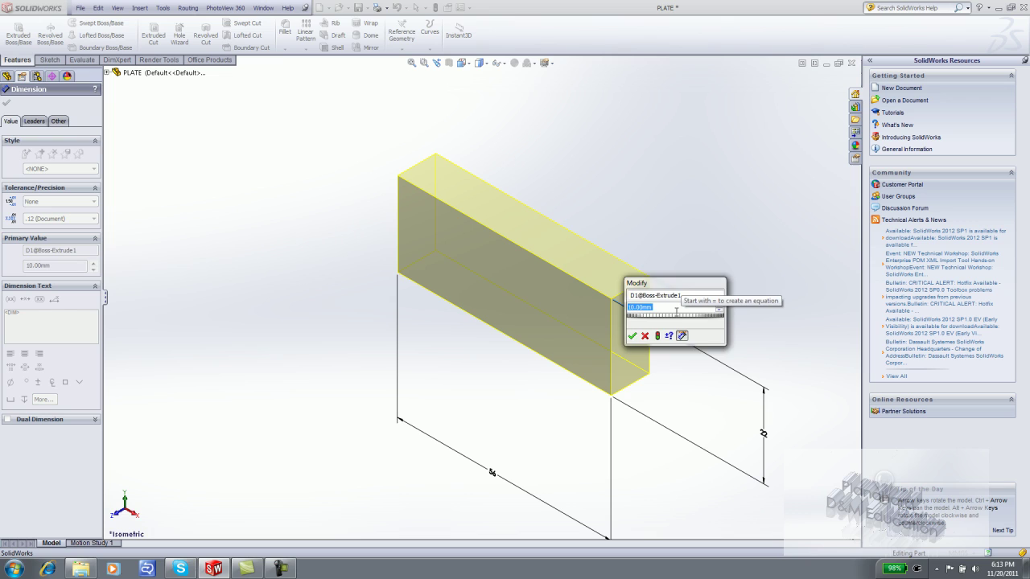
type("5")
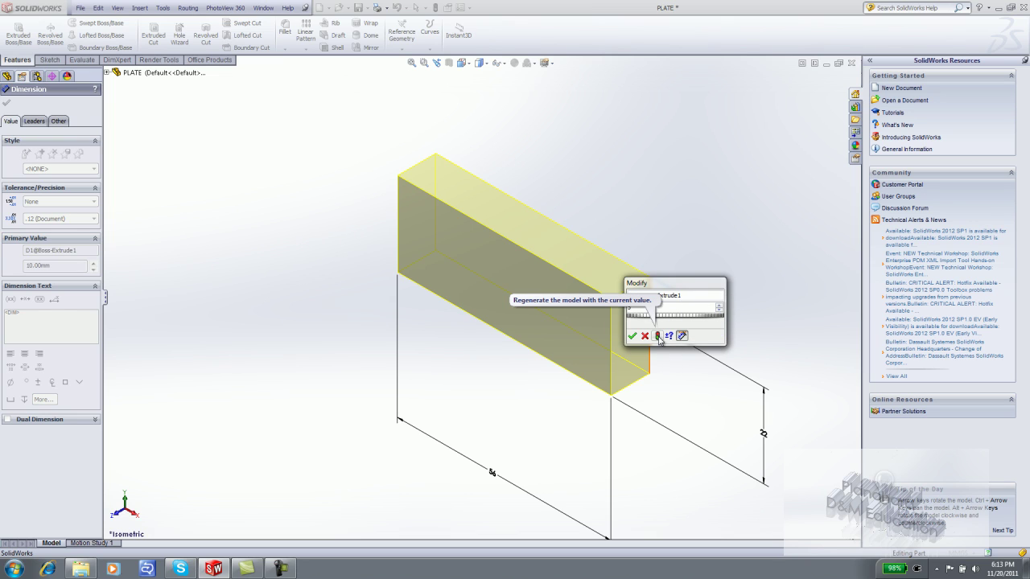
left_click(658, 337)
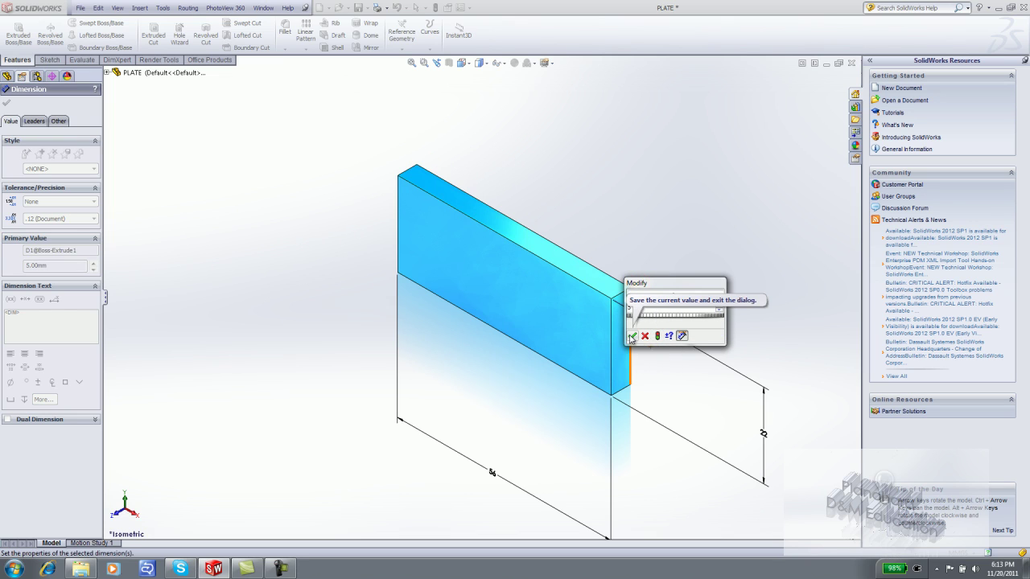
left_click(632, 338)
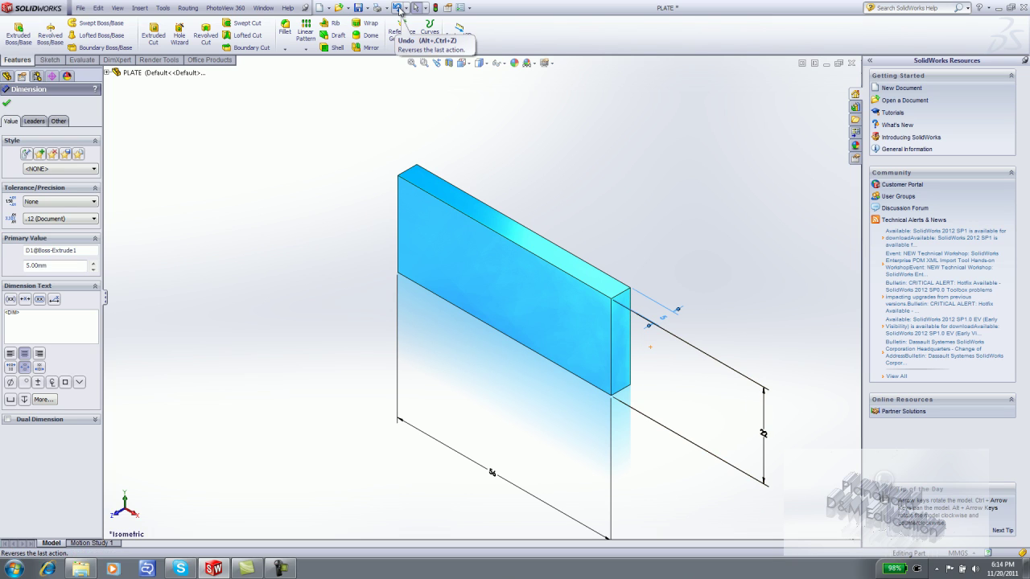
left_click(397, 8)
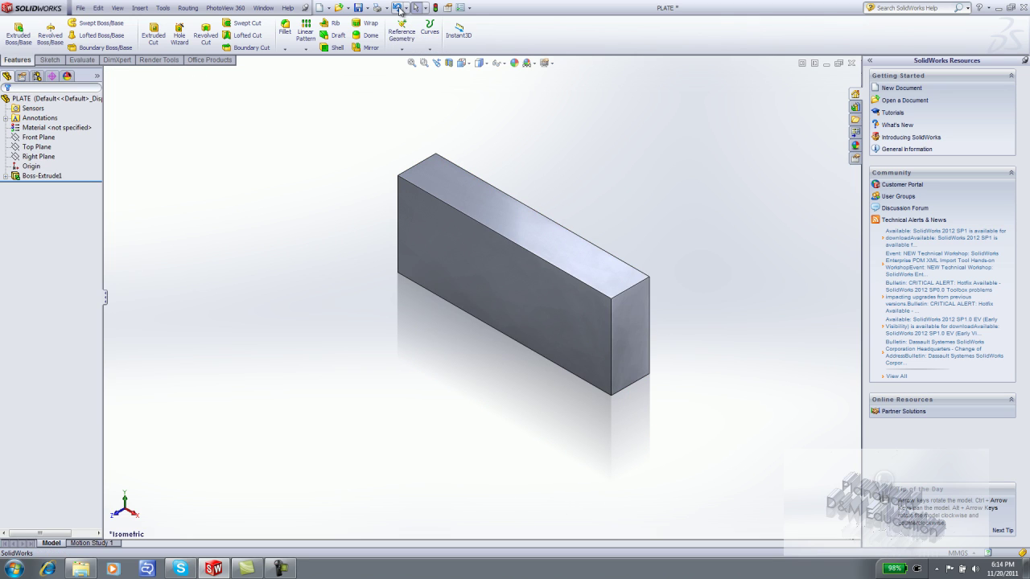
double_click(447, 251)
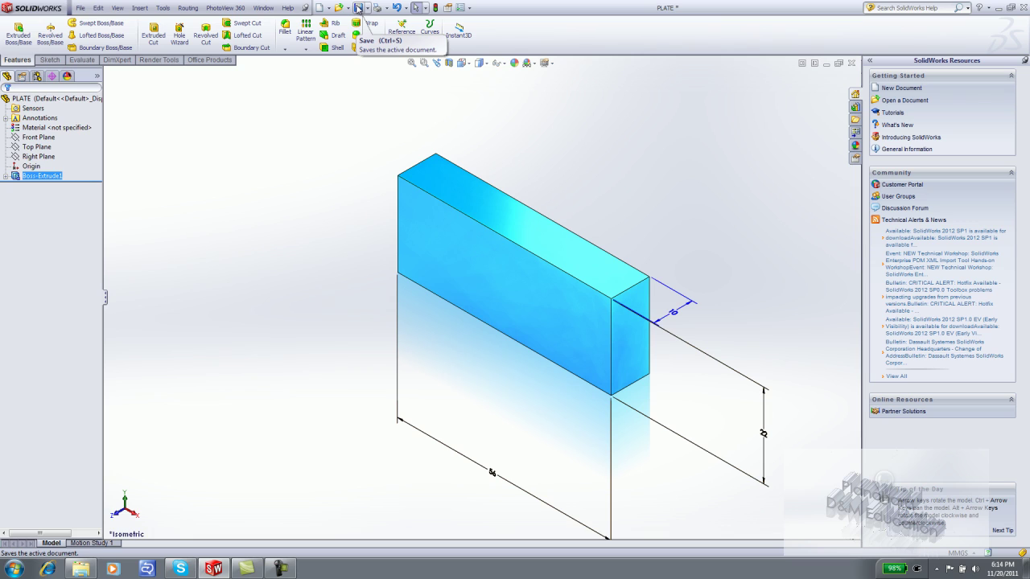
Save the part, then rename Sketch1 to Sketch-Base in the FeatureManager tree
left_click(358, 8)
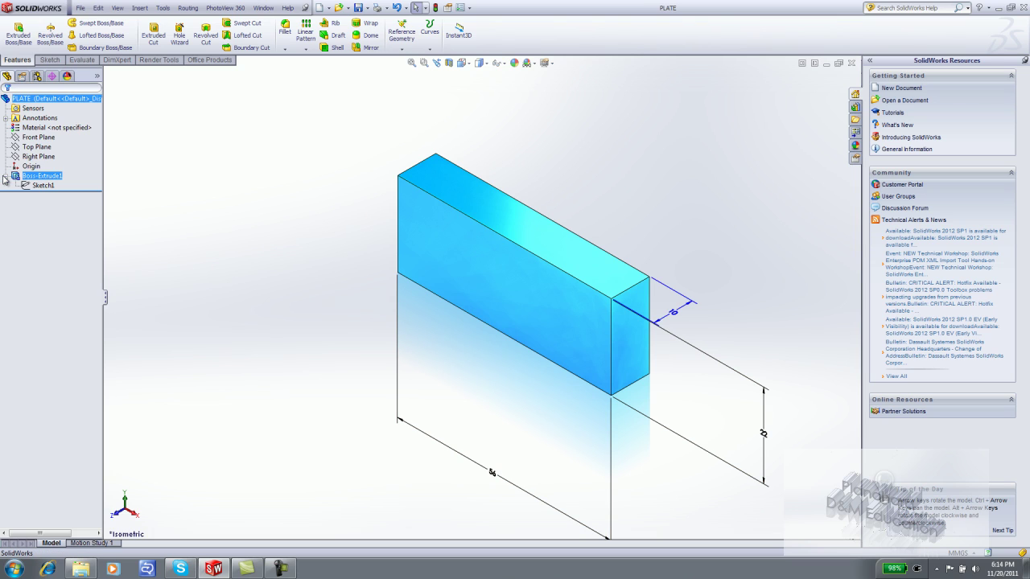
left_click(41, 187)
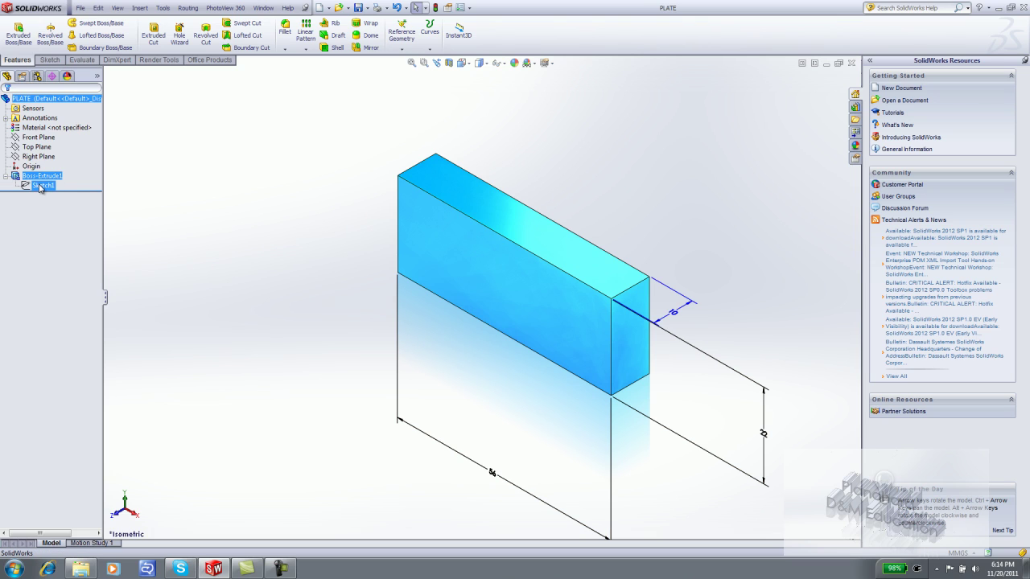
left_click(40, 186)
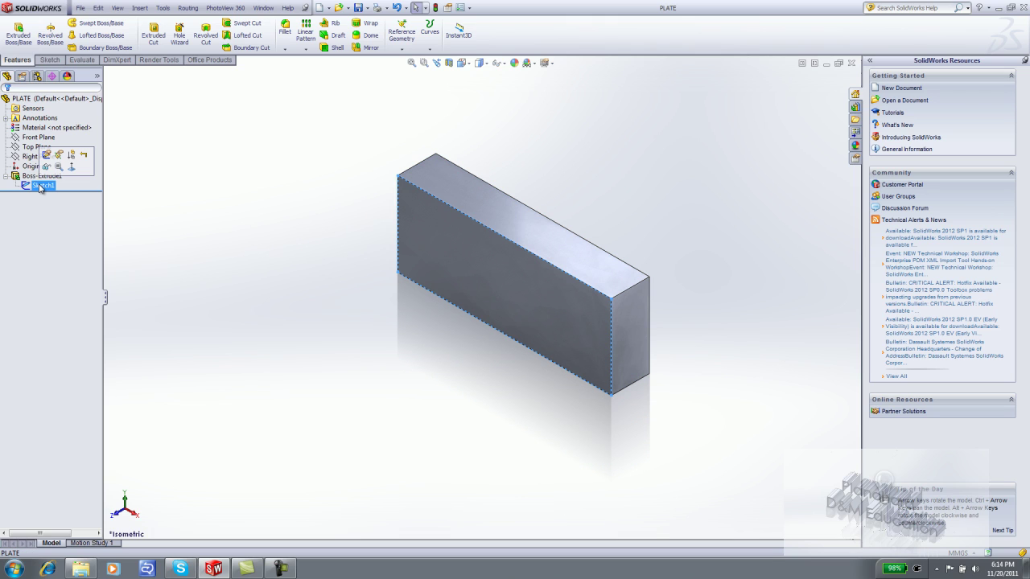
left_click(40, 187)
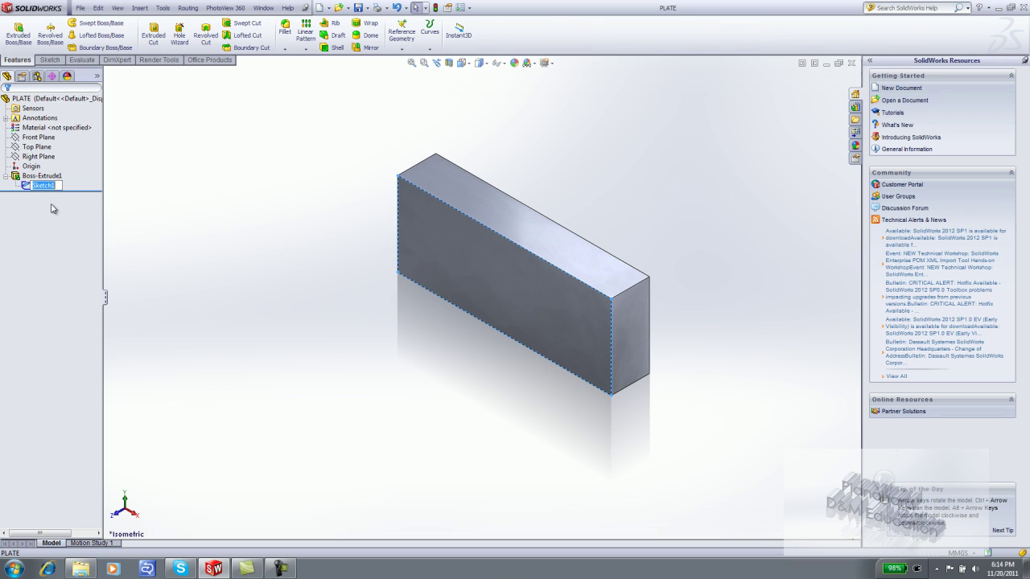
type("Sketch-Base")
left_click(36, 177)
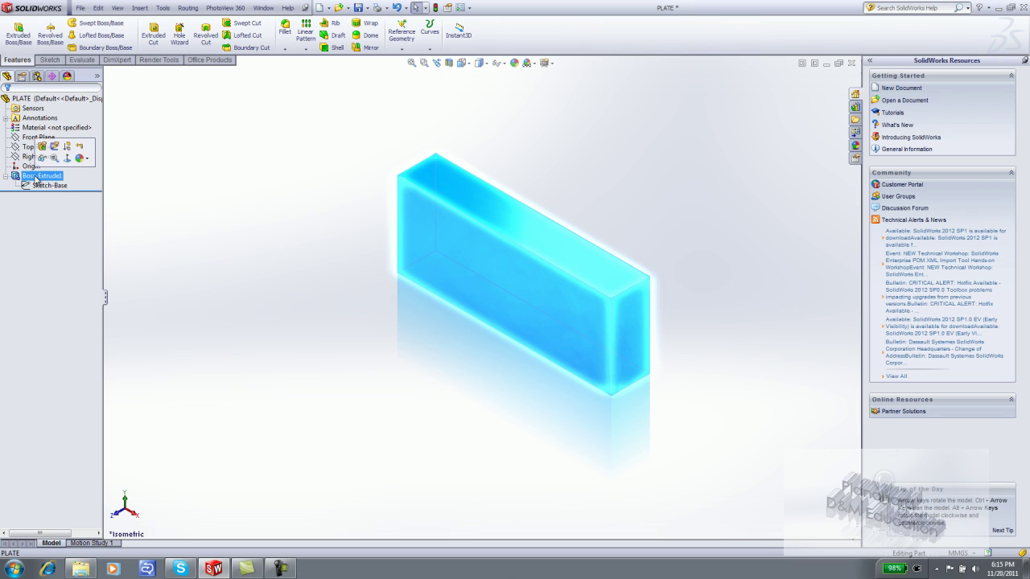
Rename Boss-Extrude1 to Base-Extrude and save the part
left_click(37, 177)
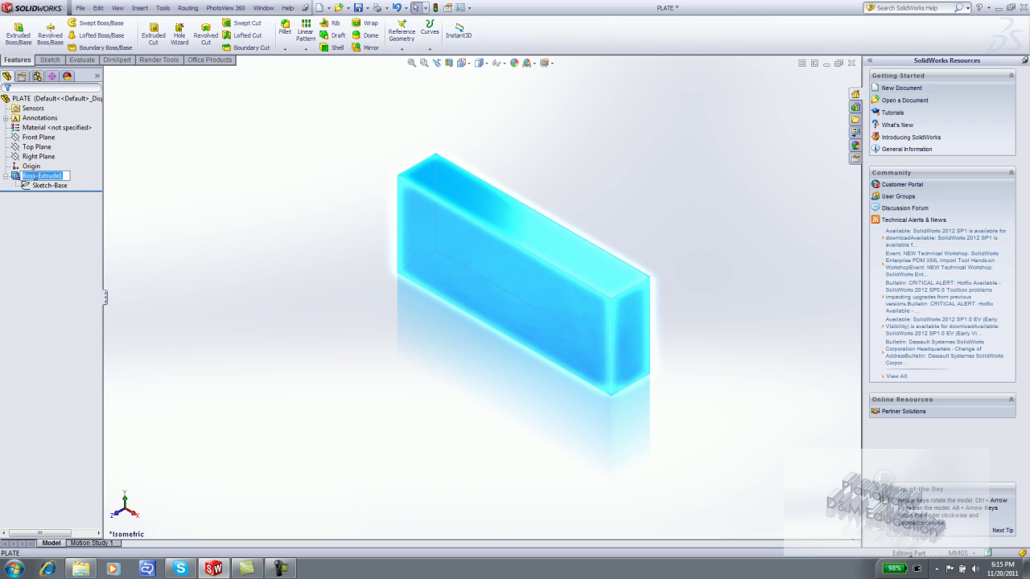
type("Base-Extrude")
key("Return")
left_click(358, 7)
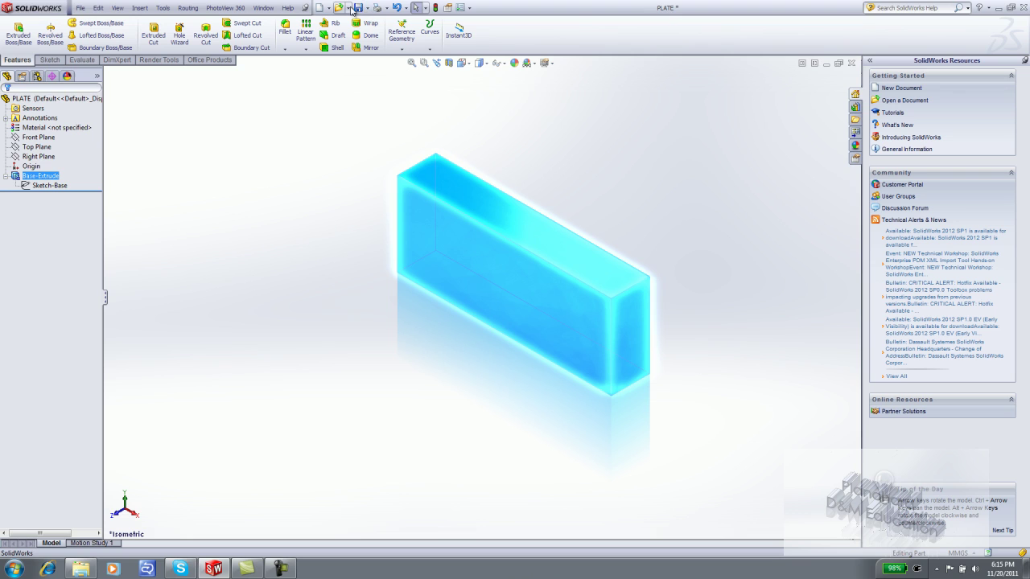
Show the plate in Front, then Top, then Right view
left_click(468, 66)
left_click(475, 94)
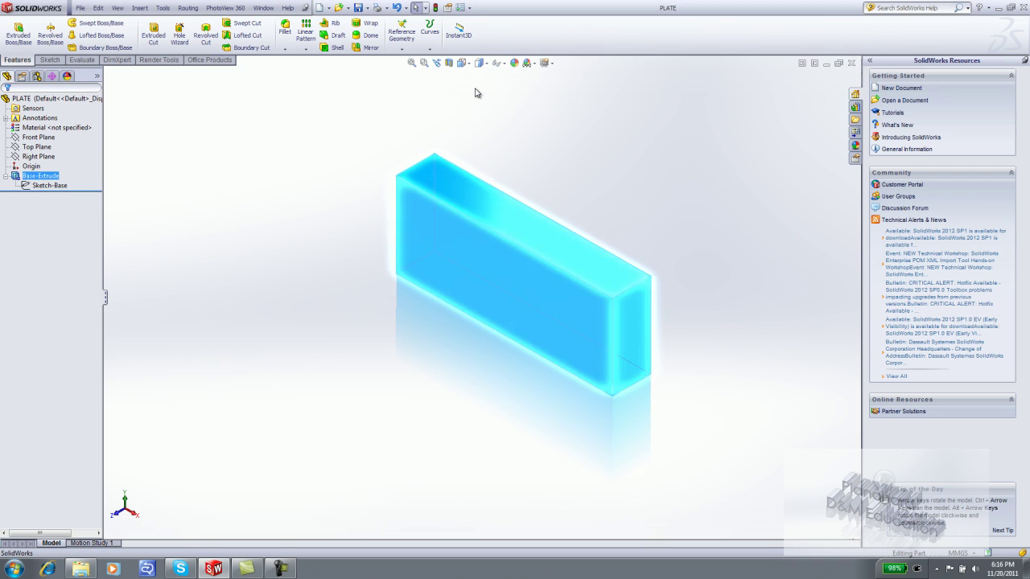
key("ctrl+5")
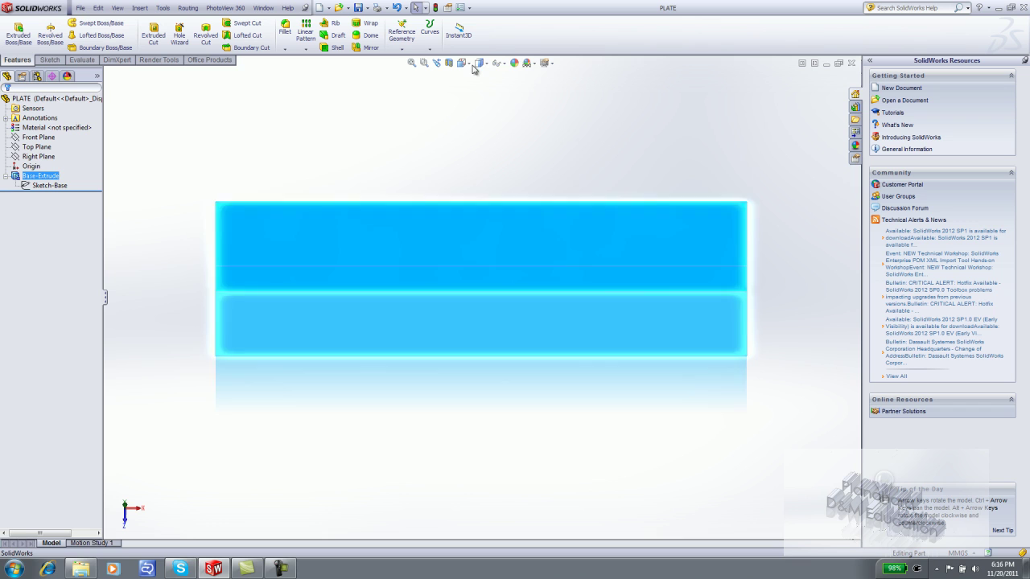
left_click(467, 66)
left_click(488, 90)
Split the display into four viewports and set the top-left one to Isometric
left_click(468, 66)
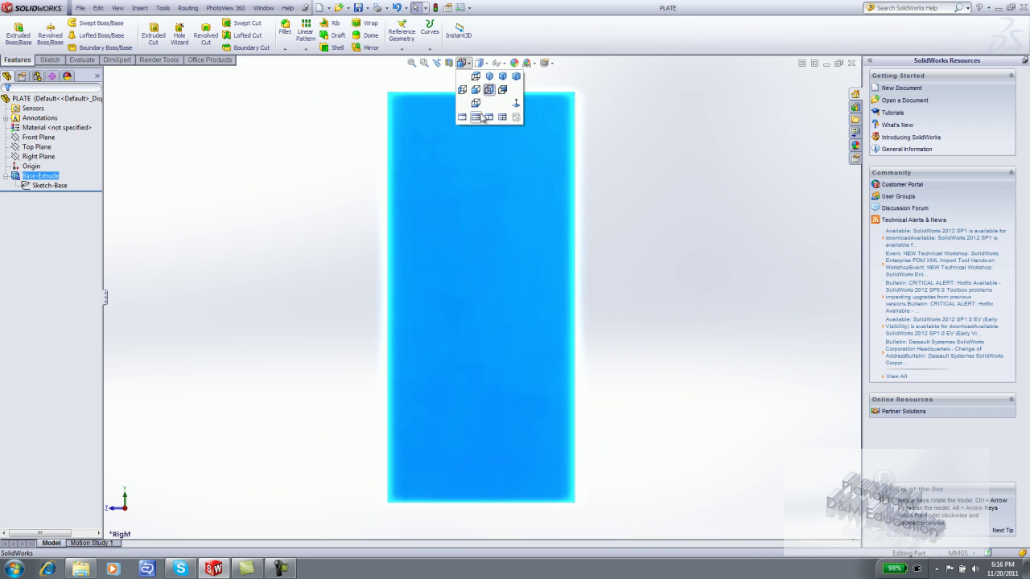
left_click(502, 118)
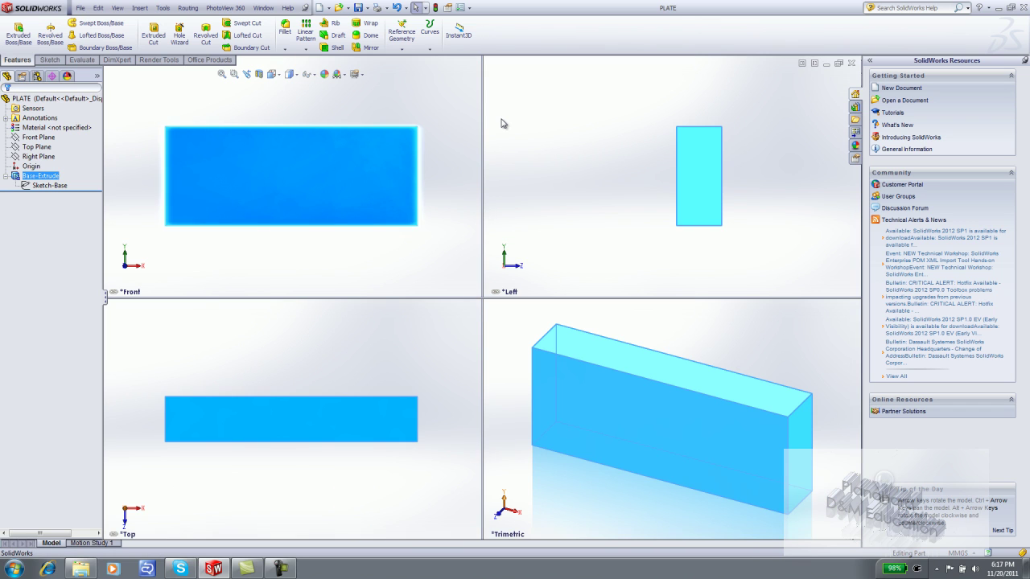
key("ctrl+7")
left_click(280, 74)
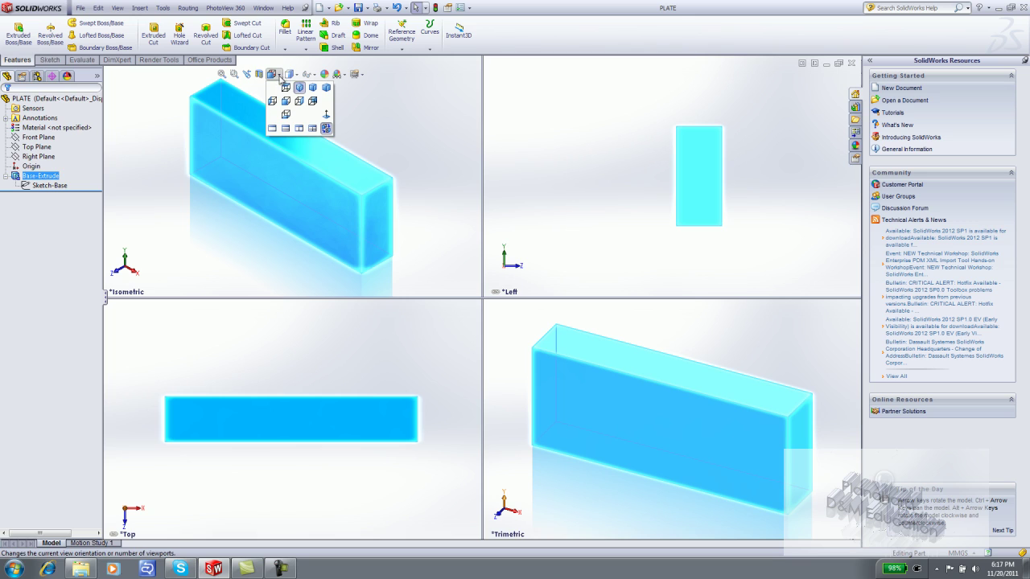
Return to a single view and switch display styles: Hidden Lines Removed, Hidden Lines Visible, then Wireframe
left_click(272, 128)
left_click(485, 64)
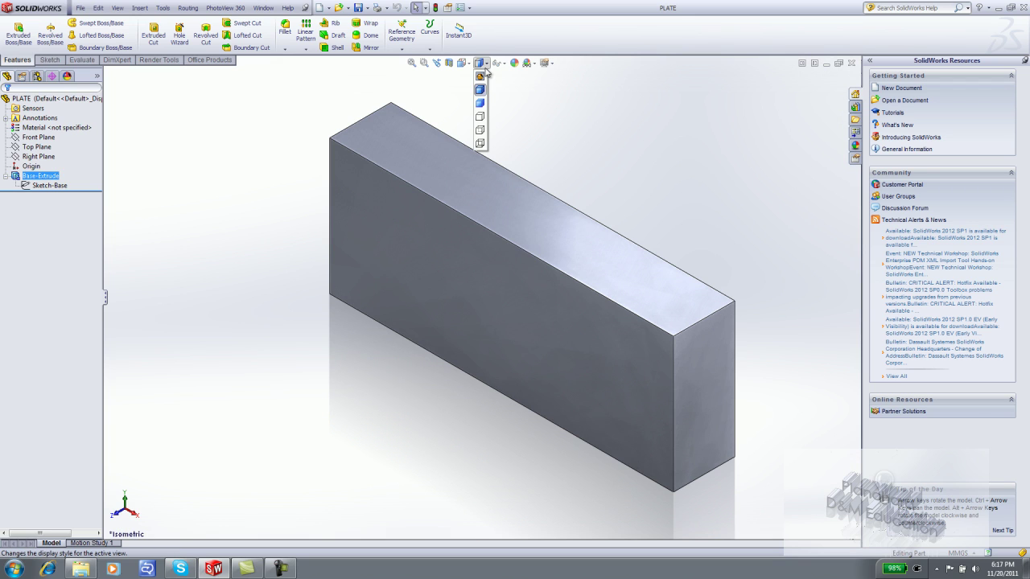
left_click(479, 121)
left_click(483, 64)
left_click(483, 131)
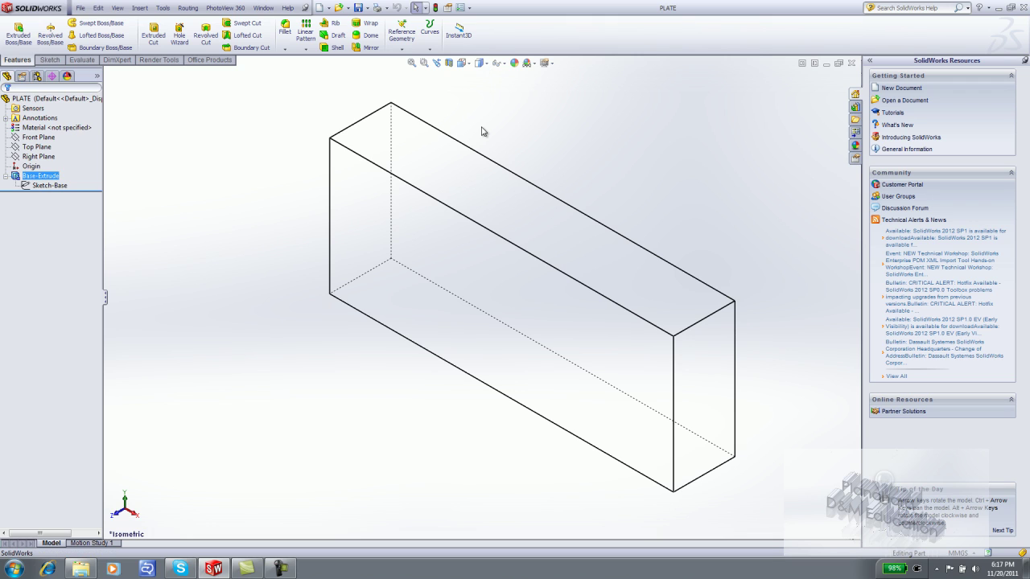
left_click(482, 65)
left_click(483, 145)
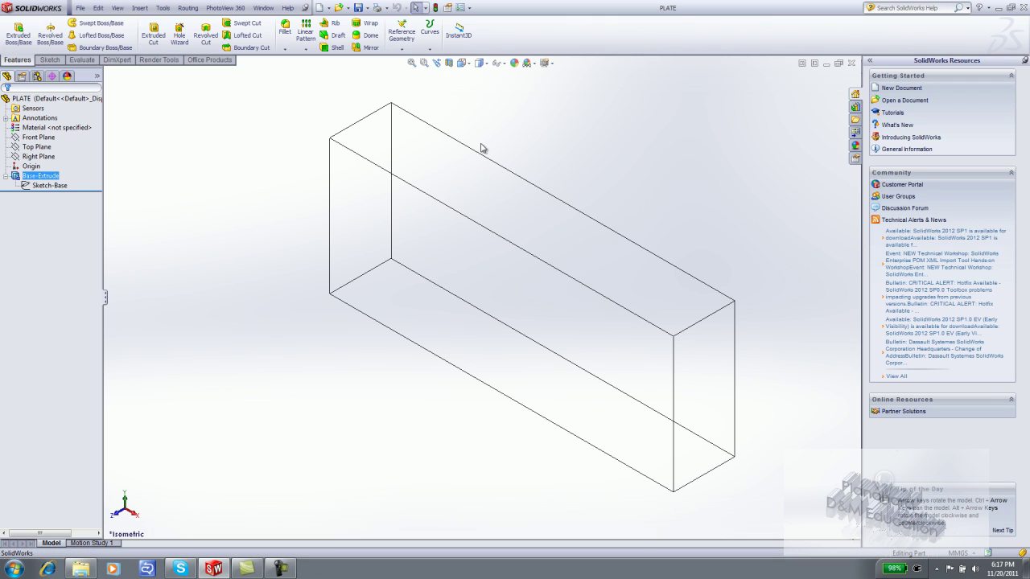